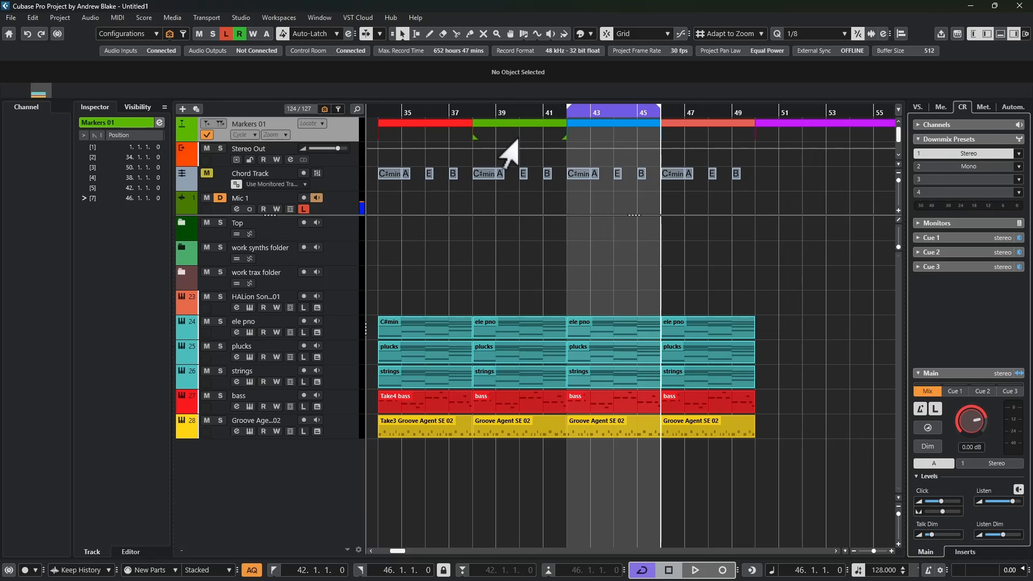
Open the marker list window for the Markers 01 track and go through the position values of its cycle markers.
{"action": "key", "text": "g"}
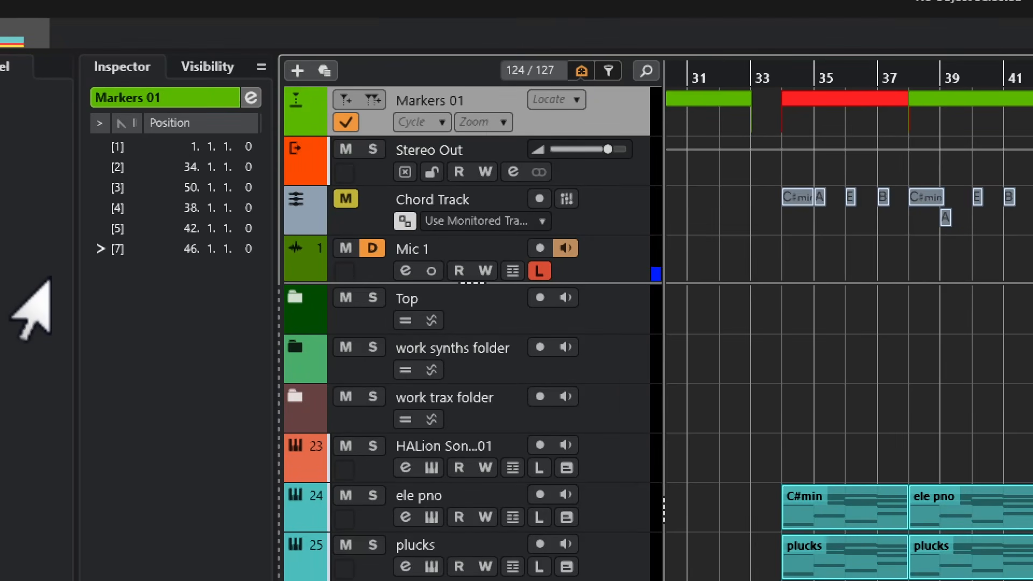
{"action": "left_click", "coordinate": [250, 96]}
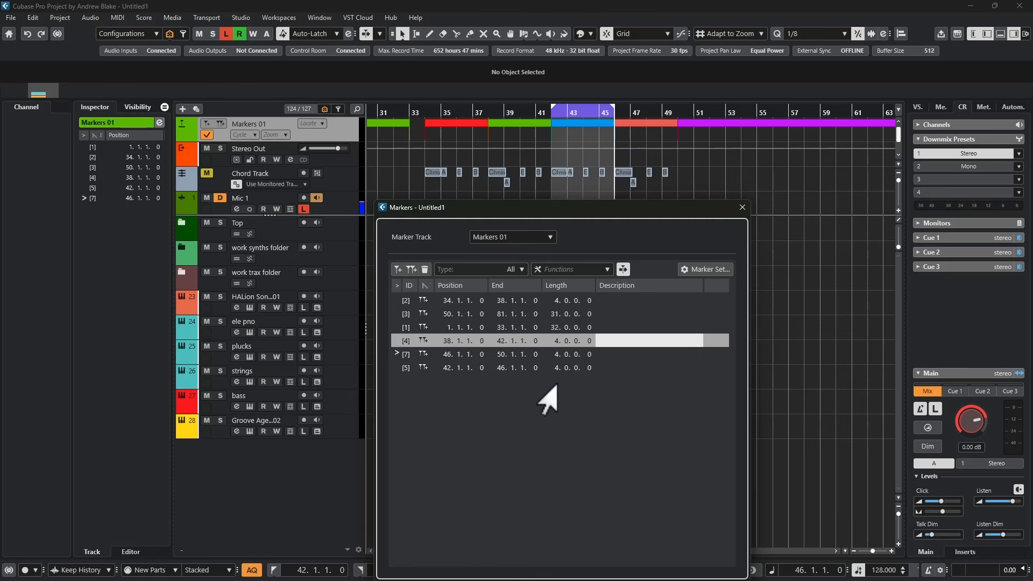
{"action": "left_click", "coordinate": [467, 300]}
{"action": "left_click", "coordinate": [464, 314]}
{"action": "left_click", "coordinate": [476, 327]}
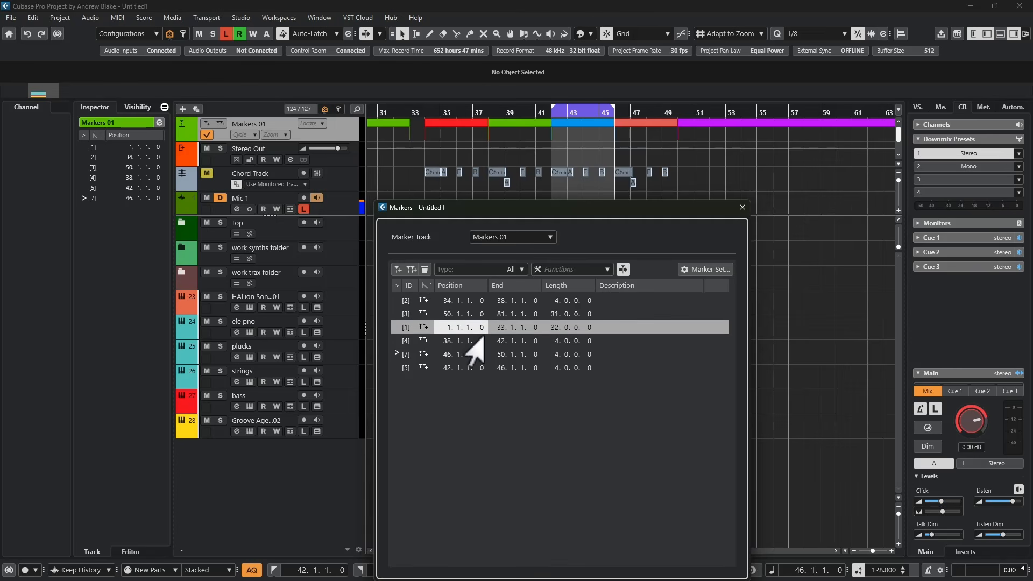
{"action": "left_click", "coordinate": [465, 340]}
{"action": "left_click", "coordinate": [466, 367]}
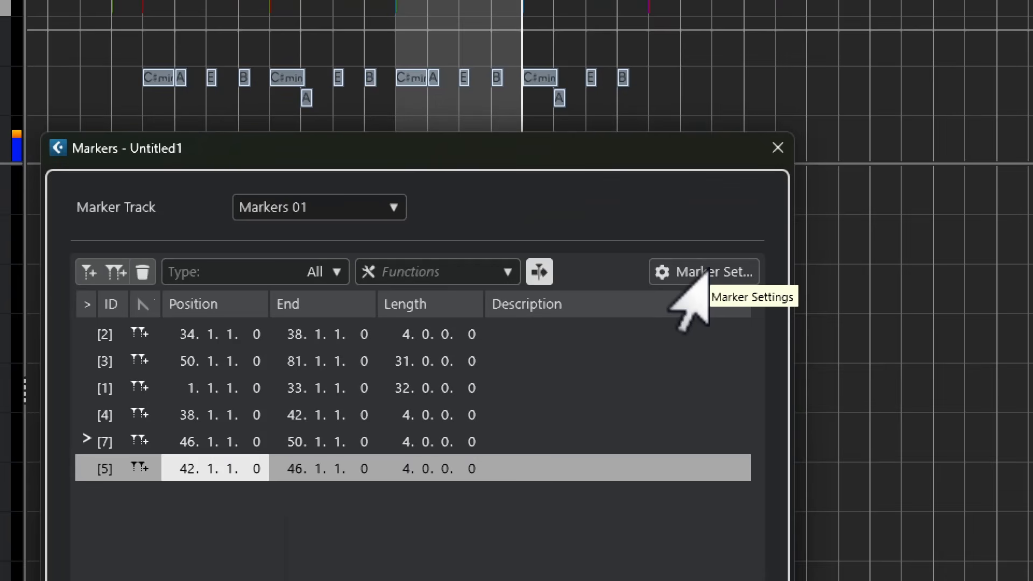
Open the marker settings and select individual cycle markers in the list to view them in the project.
{"action": "left_click", "coordinate": [699, 272]}
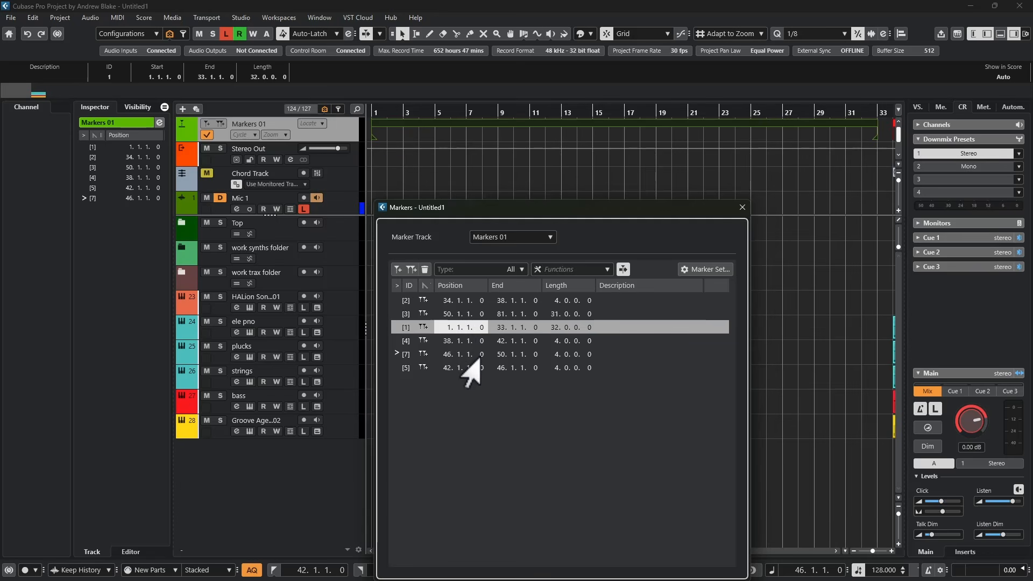
{"action": "left_click", "coordinate": [477, 355]}
{"action": "left_click", "coordinate": [461, 369]}
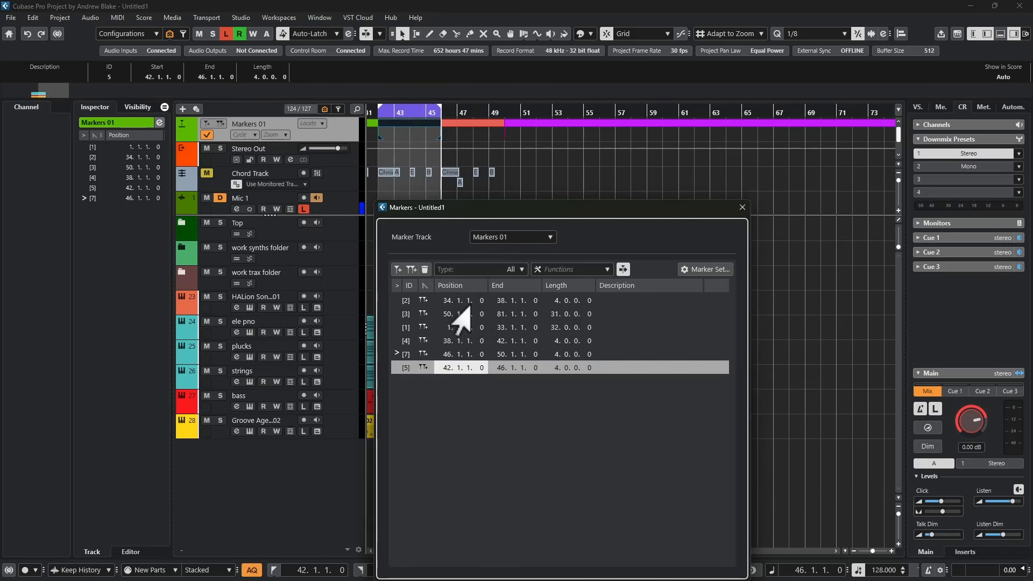
{"action": "left_click", "coordinate": [463, 301]}
{"action": "left_click", "coordinate": [462, 327]}
{"action": "mouse_move", "coordinate": [504, 208]}
{"action": "left_mouse_down"}
{"action": "mouse_move", "coordinate": [585, 203]}
{"action": "mouse_move", "coordinate": [531, 198]}
{"action": "mouse_move", "coordinate": [549, 196]}
{"action": "left_mouse_up"}
{"action": "left_click", "coordinate": [503, 286]}
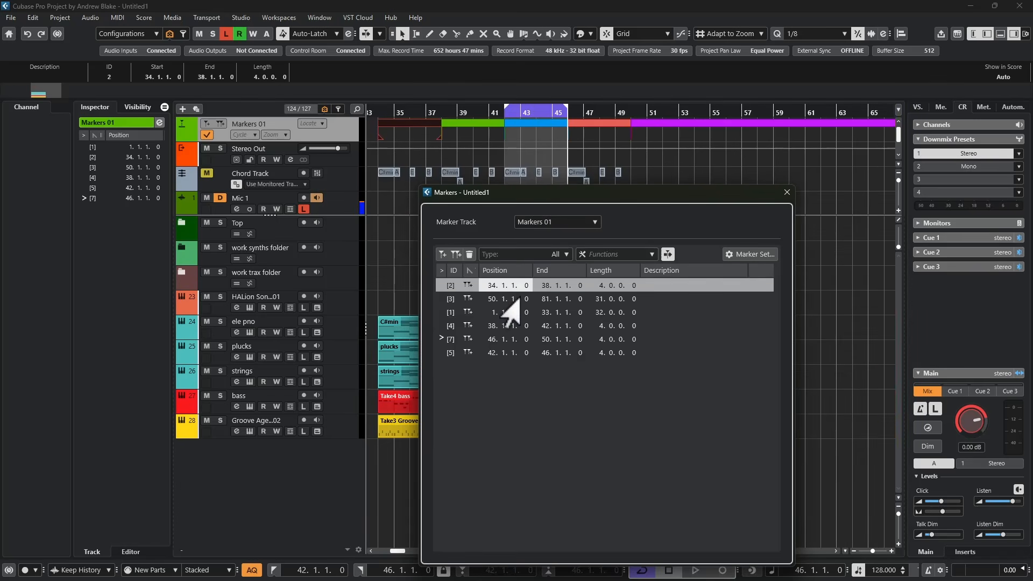
{"action": "left_click", "coordinate": [505, 299]}
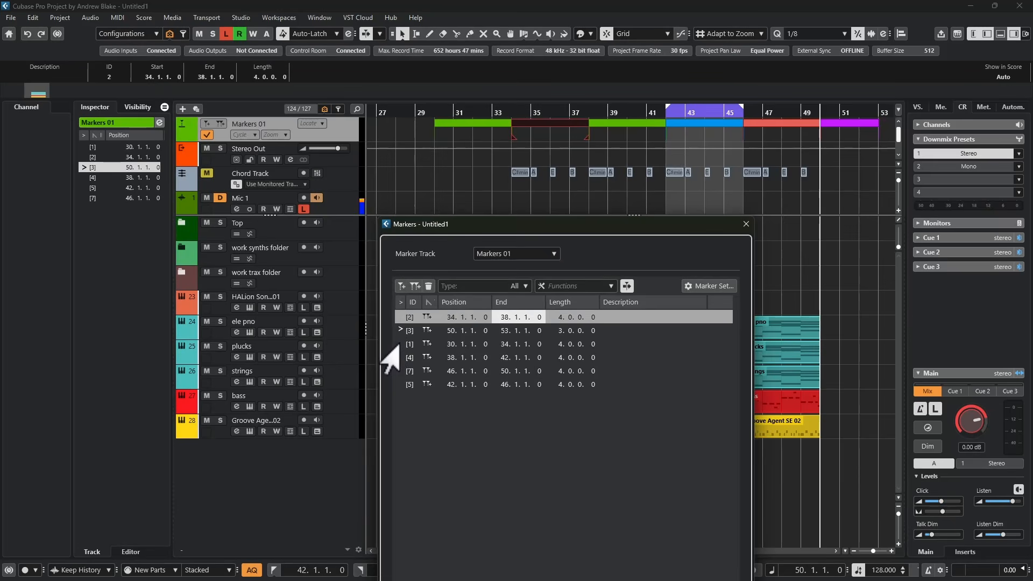
Locate the project cursor to cycle marker 1, to cycle marker 4, and back to cycle marker 1.
{"action": "left_click", "coordinate": [398, 344]}
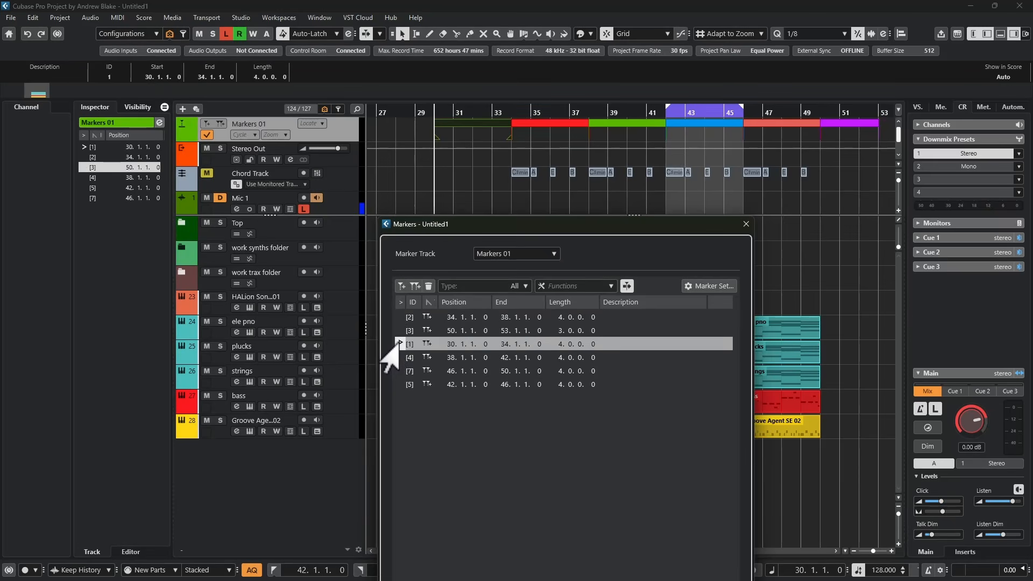
{"action": "left_click", "coordinate": [399, 357]}
{"action": "left_click", "coordinate": [400, 344]}
Describe the cycle markers as intro, verse 1, verse 2, chorus, verse 4 and end, and locate to the intro.
{"action": "double_click", "coordinate": [638, 318]}
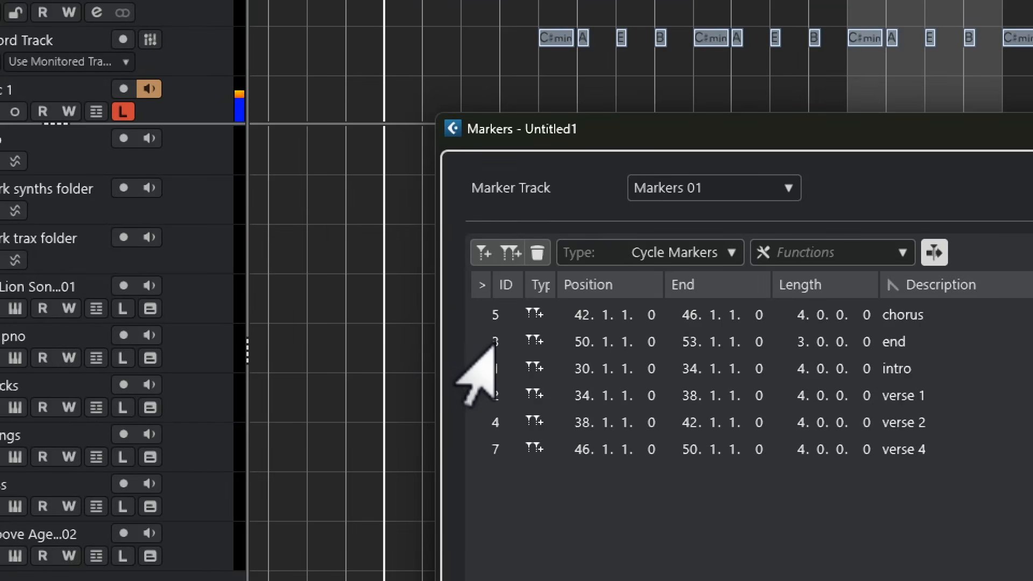
{"action": "left_click", "coordinate": [482, 368]}
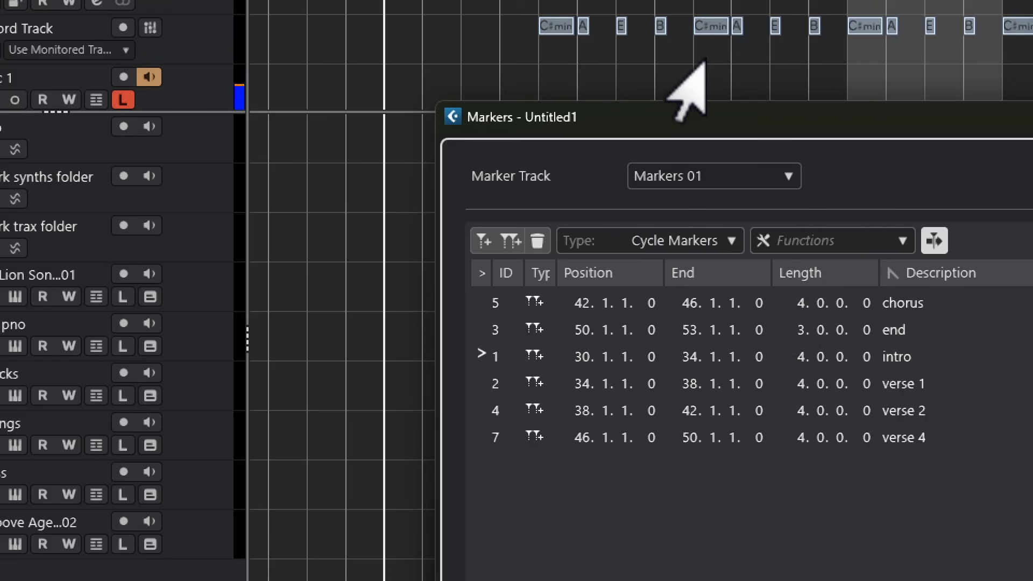
{"action": "scroll", "coordinate": [645, 67], "scroll_direction": "down", "scroll_amount": 2}
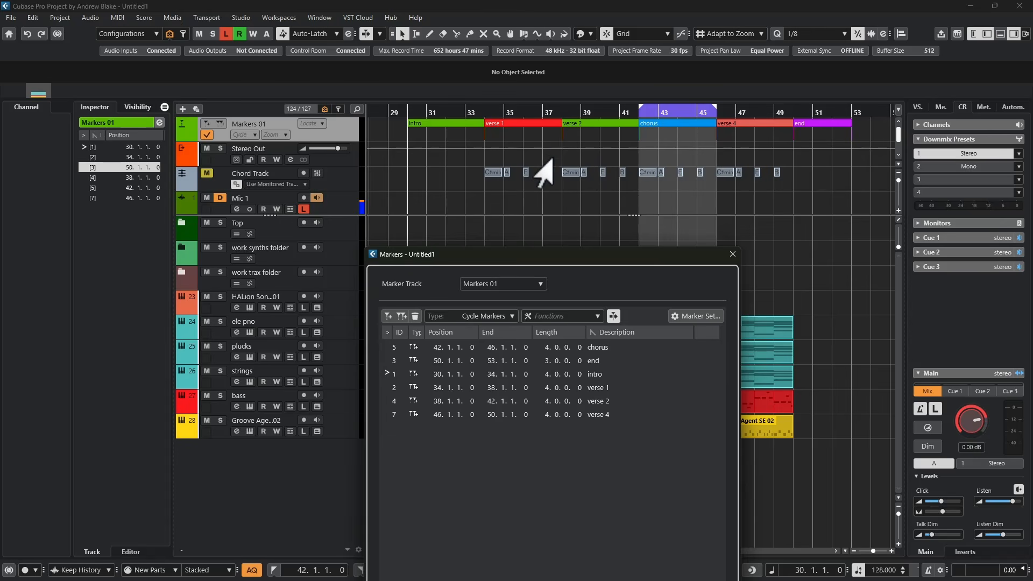
Reassign the cycle marker IDs and sort the marker list by ID.
{"action": "left_click_drag", "start_coordinate": [459, 257], "coordinate": [540, 219]}
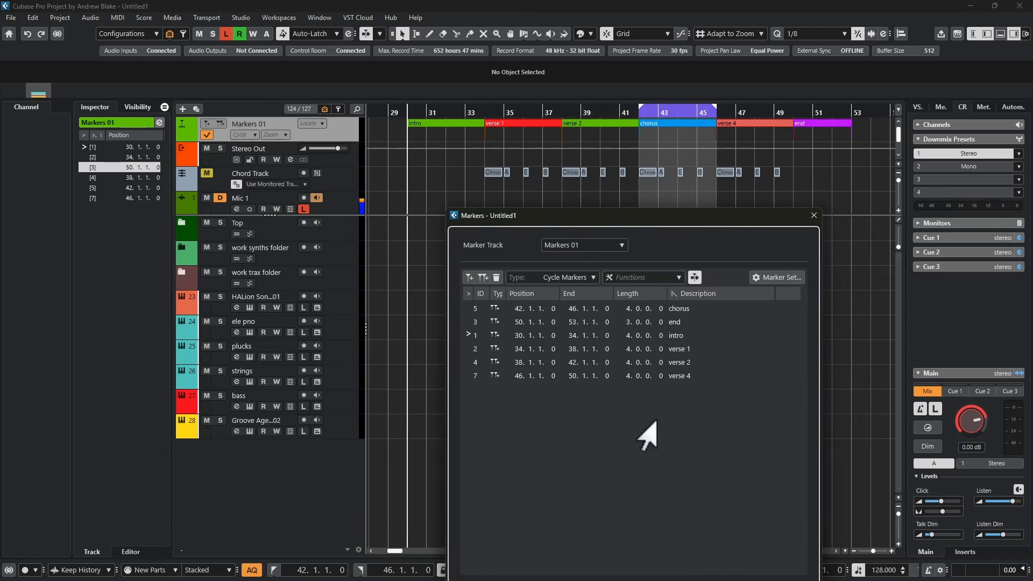
{"action": "left_click", "coordinate": [620, 277]}
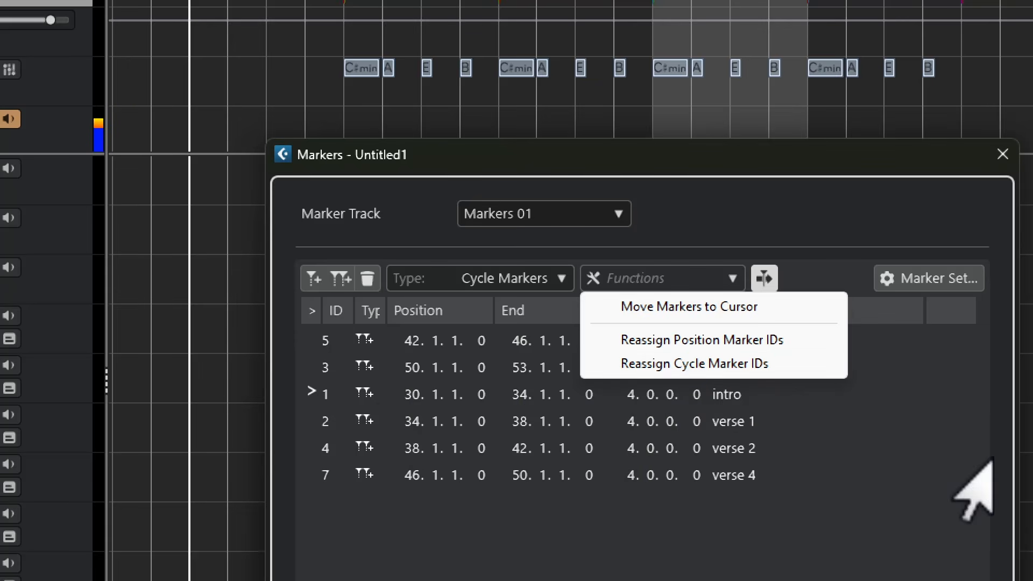
{"action": "left_click", "coordinate": [677, 365]}
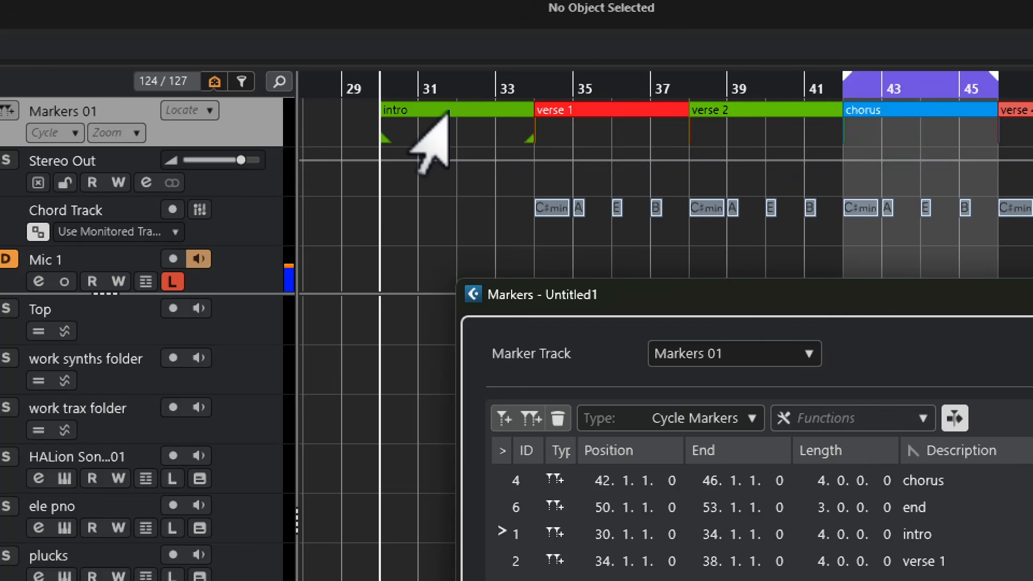
{"action": "left_click", "coordinate": [591, 114]}
{"action": "left_click", "coordinate": [740, 110]}
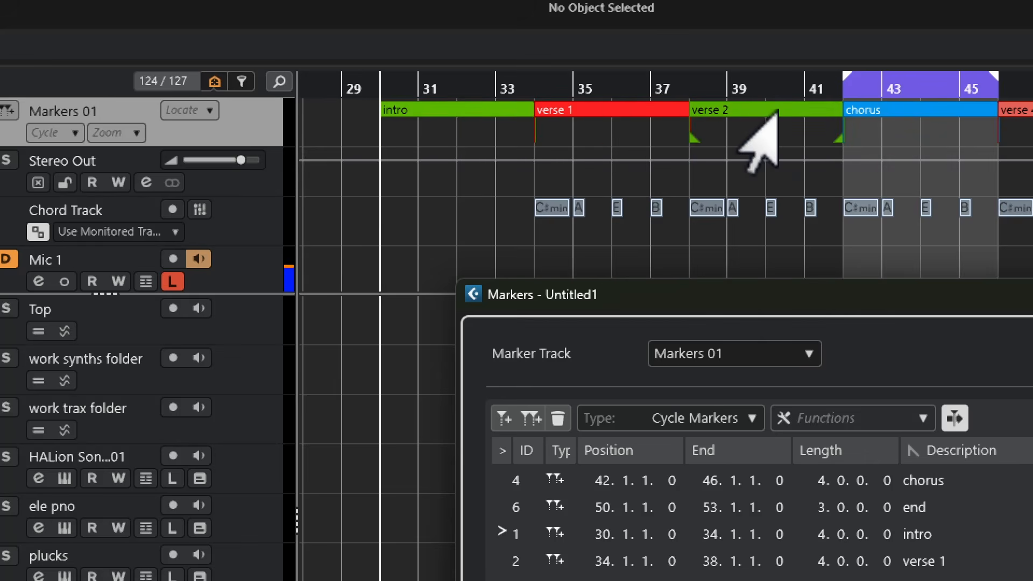
{"action": "left_click", "coordinate": [915, 112]}
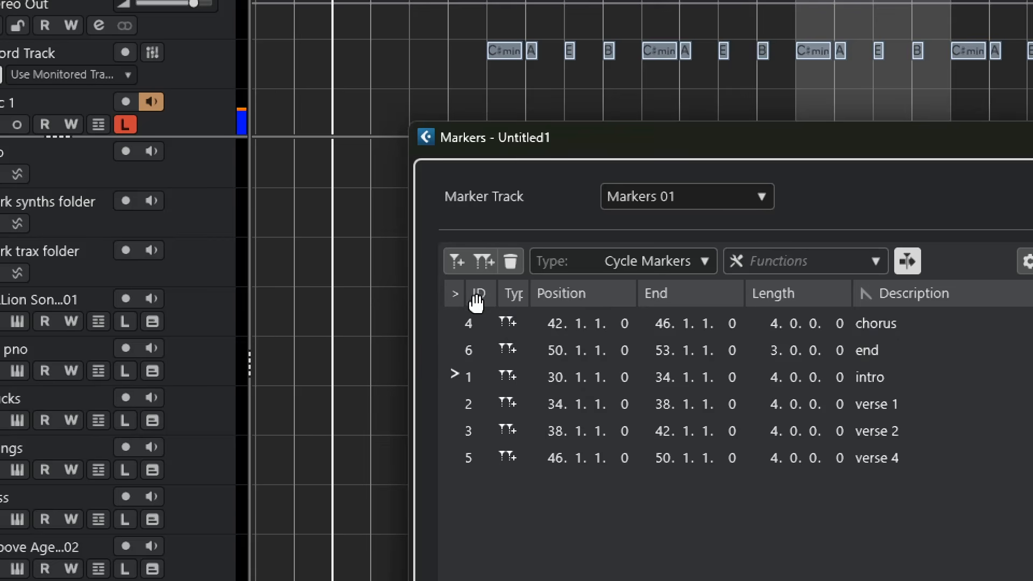
{"action": "left_click", "coordinate": [479, 297]}
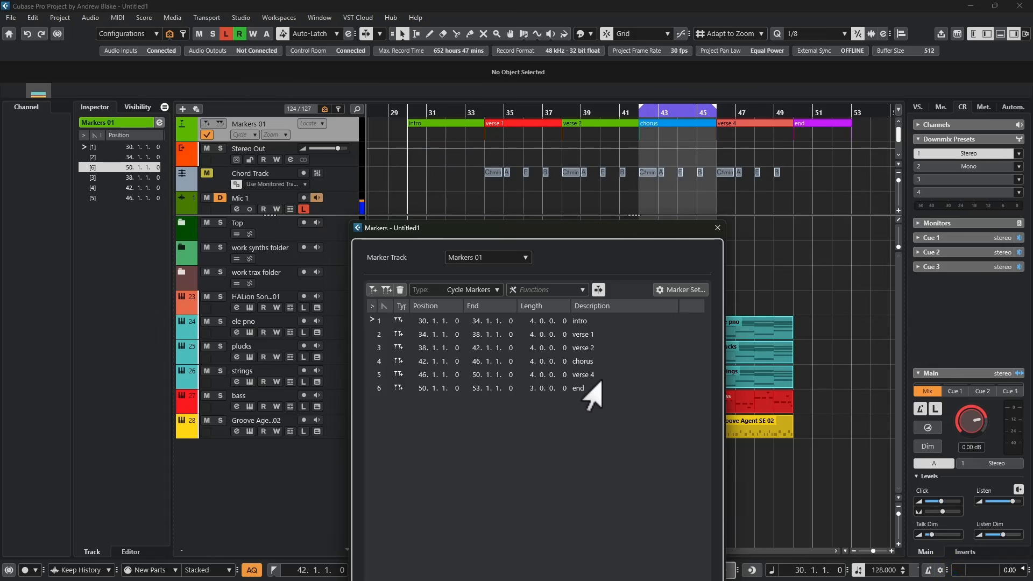
Locate the project cursor to the verse 1 marker and step down through the following markers in the list.
{"action": "left_click", "coordinate": [369, 334]}
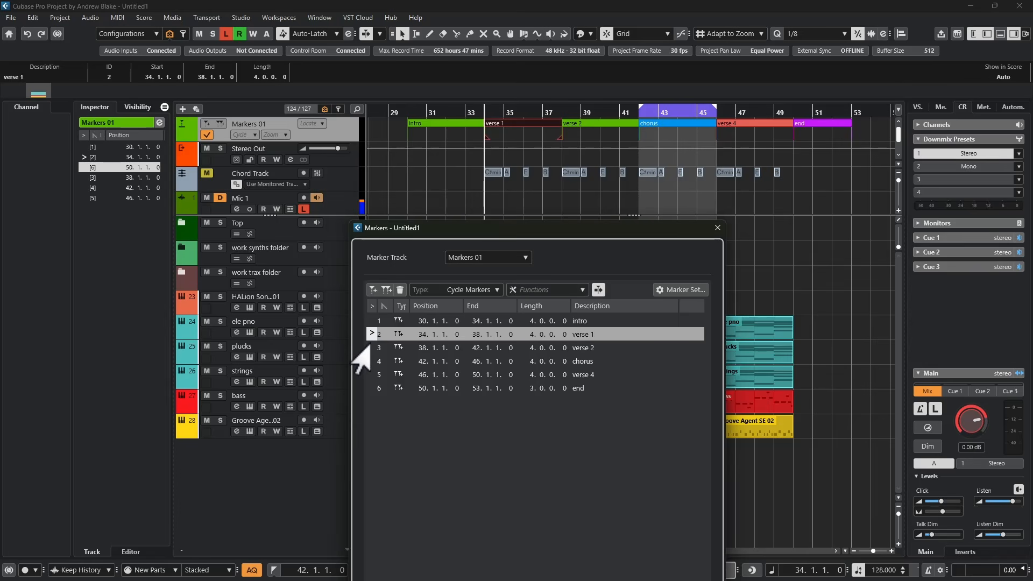
{"action": "key", "text": "Down"}
{"action": "key", "text": "Down"}
{"action": "key", "text": "Down"}
{"action": "key", "text": "Down"}
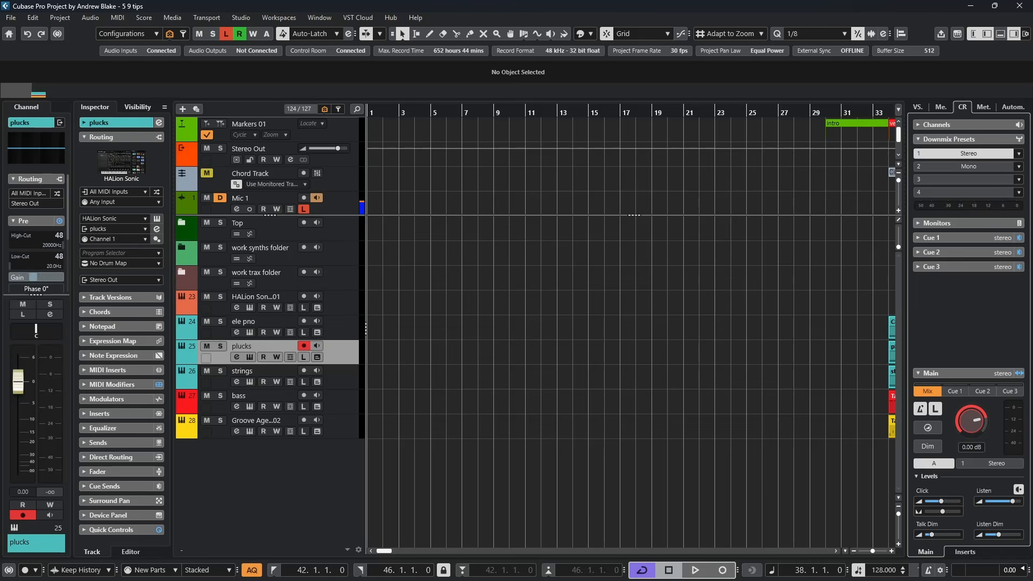
{"action": "key", "text": "Tab"}
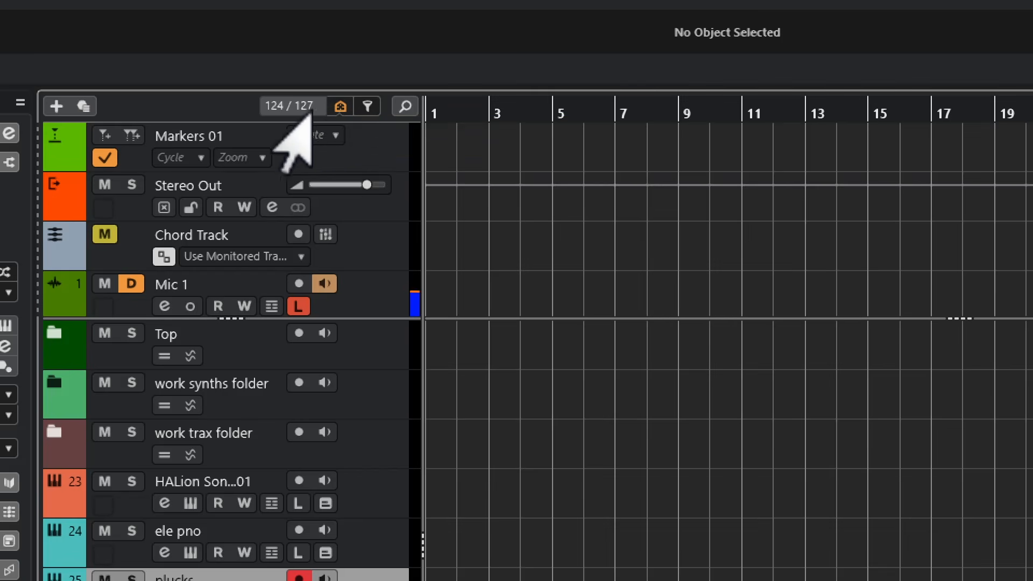
{"action": "left_click", "coordinate": [339, 106]}
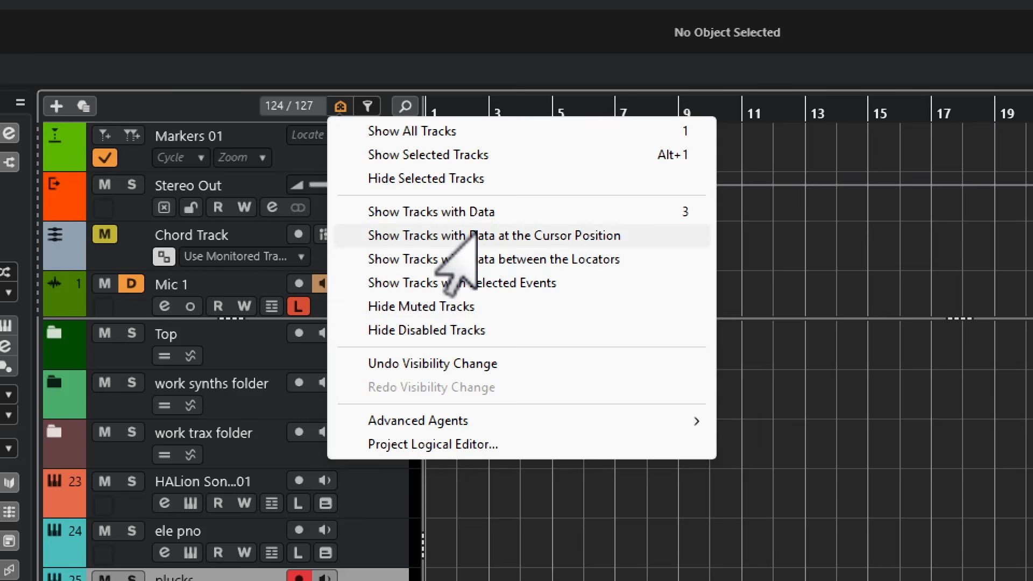
{"action": "left_click", "coordinate": [371, 236]}
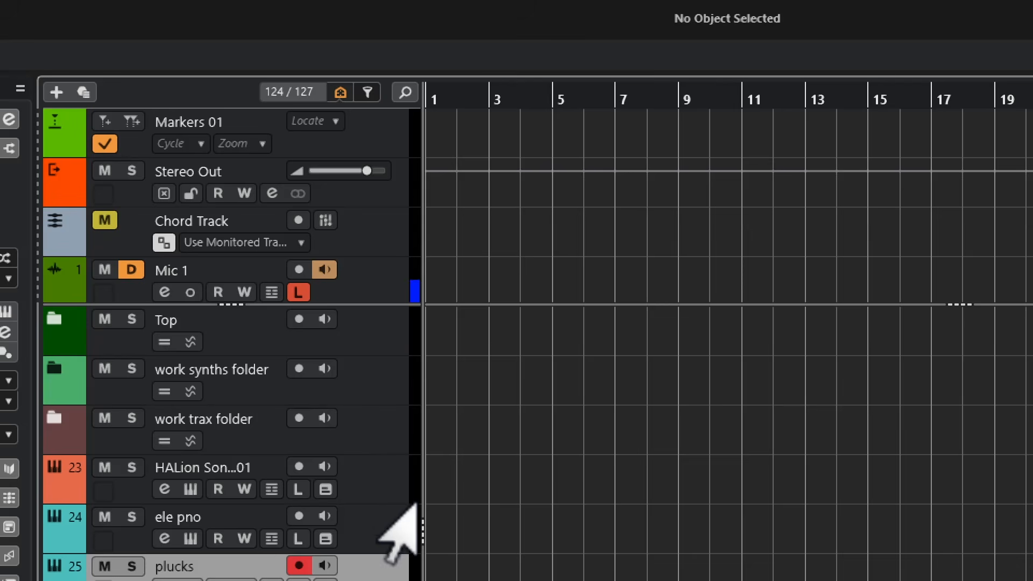
Hide the work synths folder and the HALion Sonic 01 track from the track list.
{"action": "left_click", "coordinate": [367, 385]}
{"action": "left_click", "coordinate": [367, 473], "text": "ctrl"}
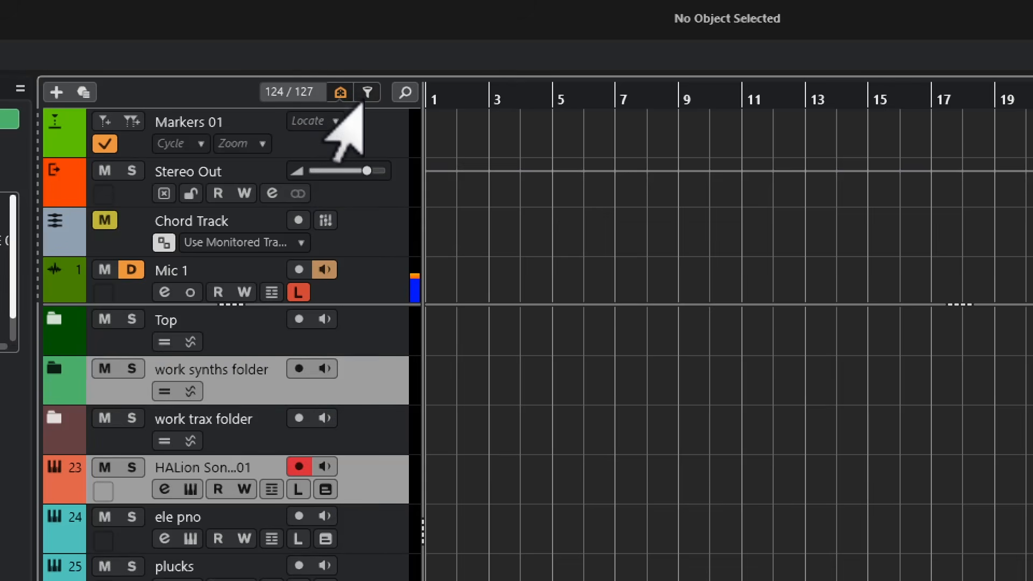
{"action": "left_click", "coordinate": [340, 92]}
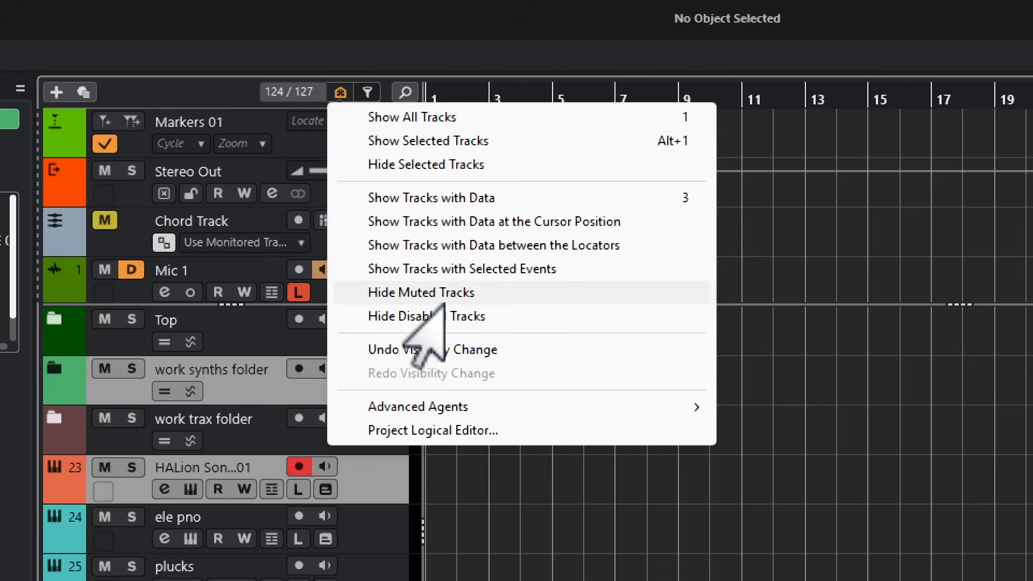
{"action": "left_click", "coordinate": [377, 166]}
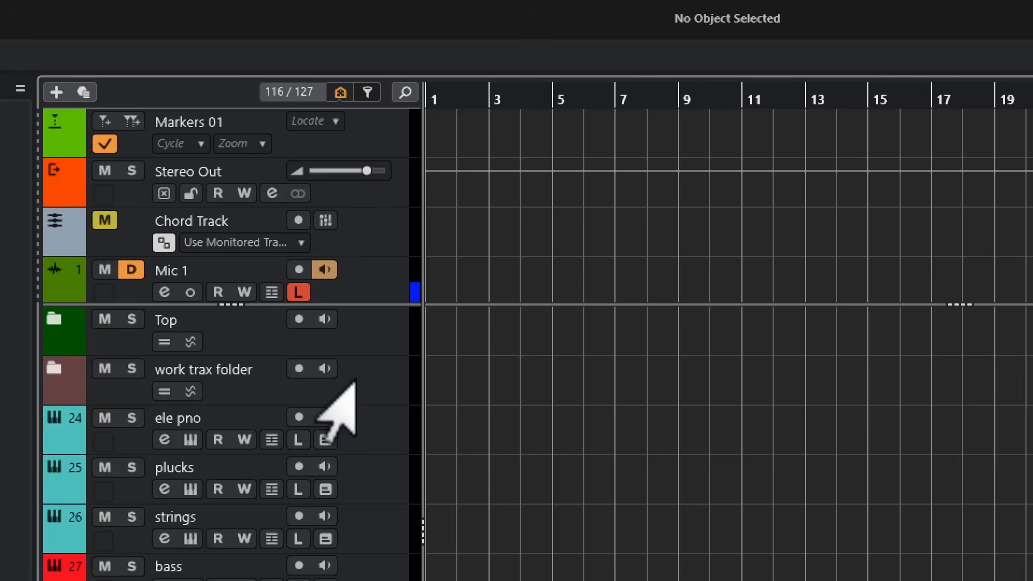
Mute the ele pno and plucks tracks and hide all muted tracks.
{"action": "left_click", "coordinate": [104, 417]}
{"action": "left_click", "coordinate": [105, 467]}
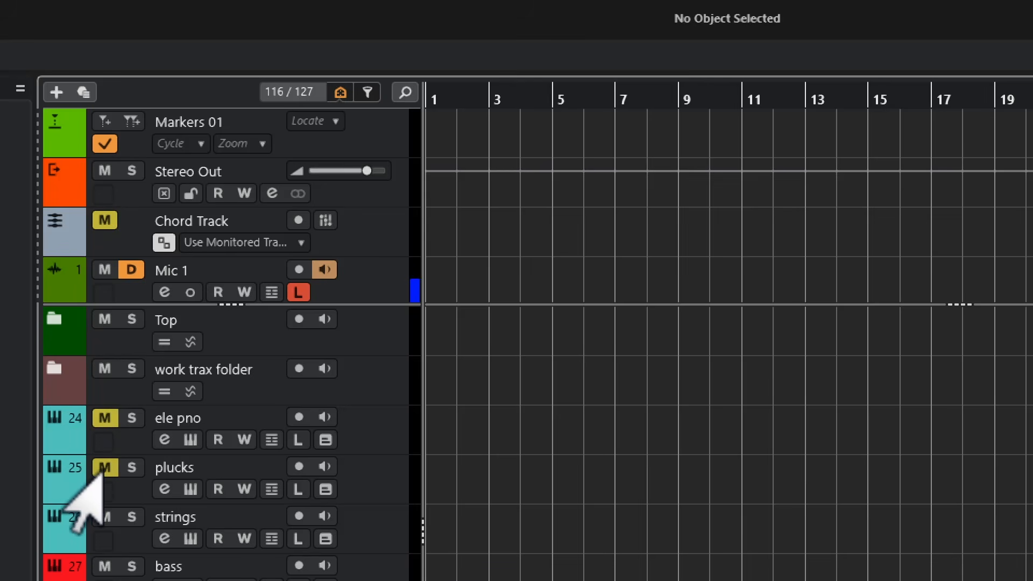
{"action": "left_click", "coordinate": [340, 93]}
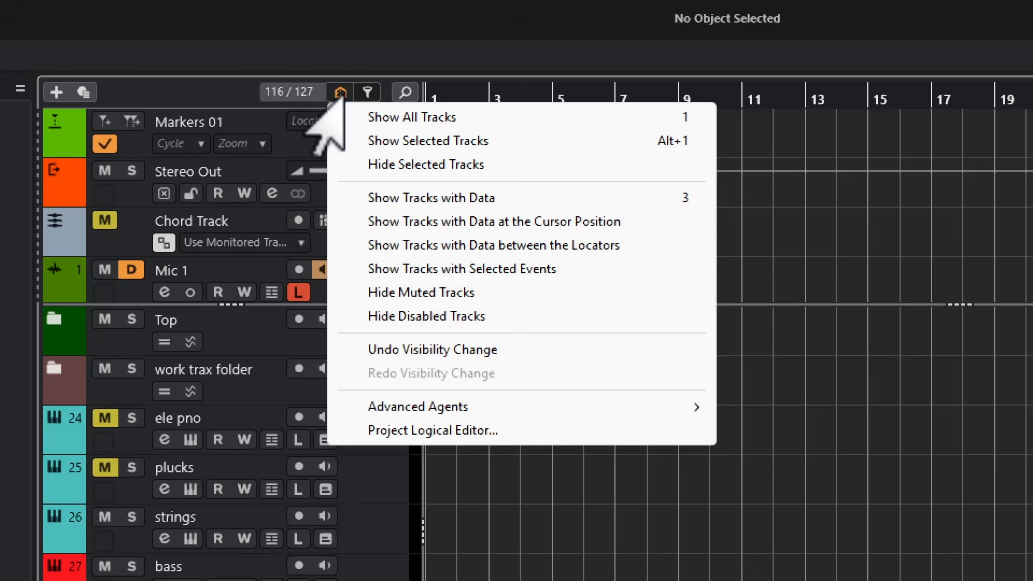
{"action": "left_click", "coordinate": [403, 292]}
Show all tracks again and unmute the ele pno and plucks tracks.
{"action": "left_click", "coordinate": [340, 92]}
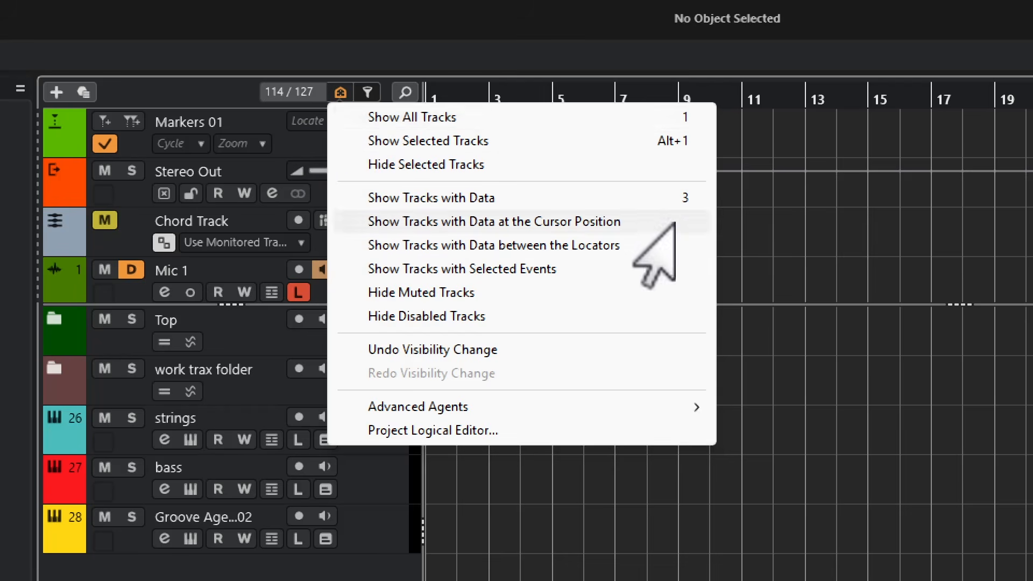
{"action": "left_click", "coordinate": [405, 119]}
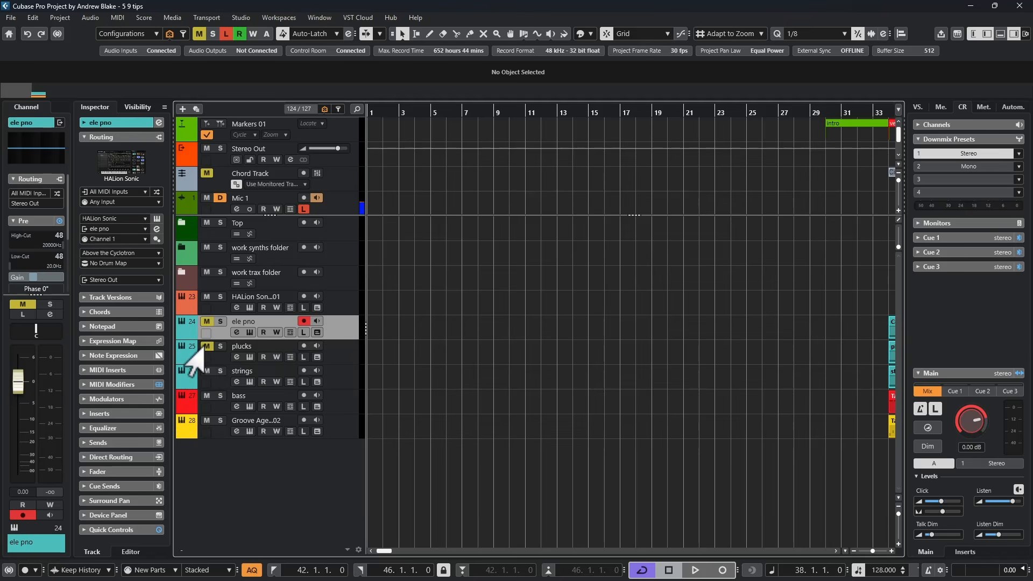
{"action": "left_click", "coordinate": [207, 322]}
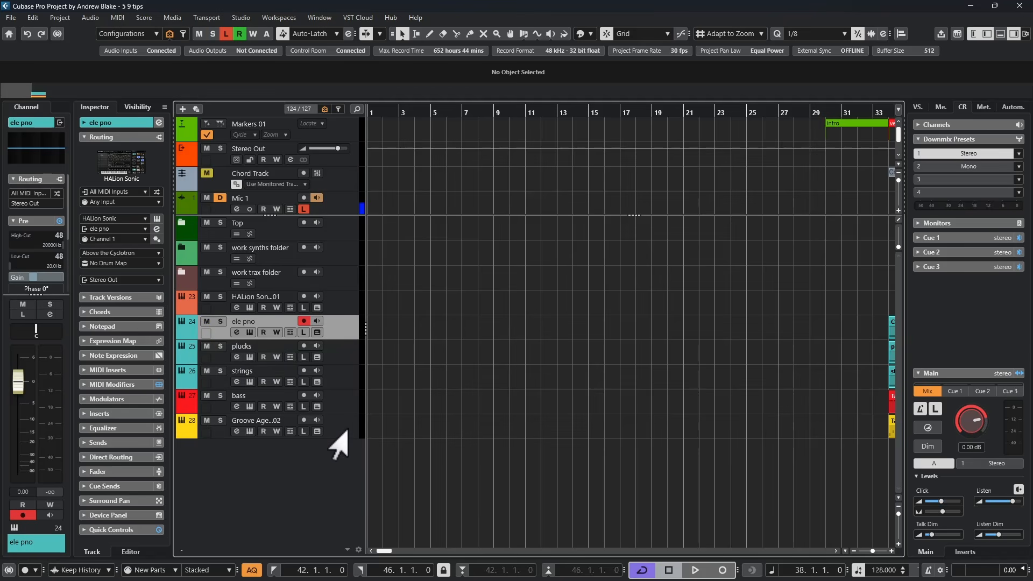
Add a Serum 2 instrument track directly below the bass track.
{"action": "right_click", "coordinate": [347, 399]}
{"action": "mouse_move", "coordinate": [393, 138]}
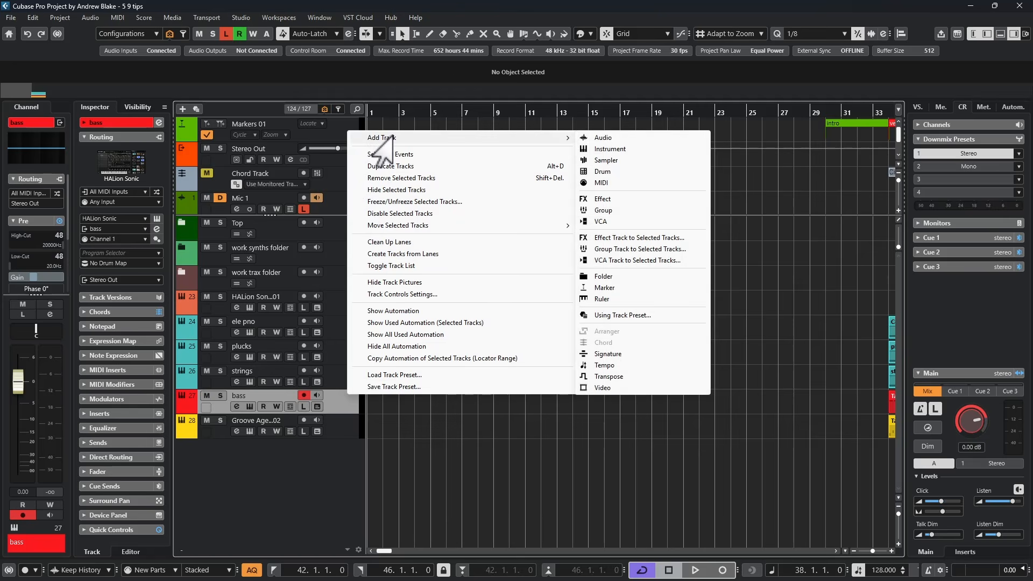
{"action": "left_click", "coordinate": [613, 148]}
{"action": "left_click", "coordinate": [536, 297]}
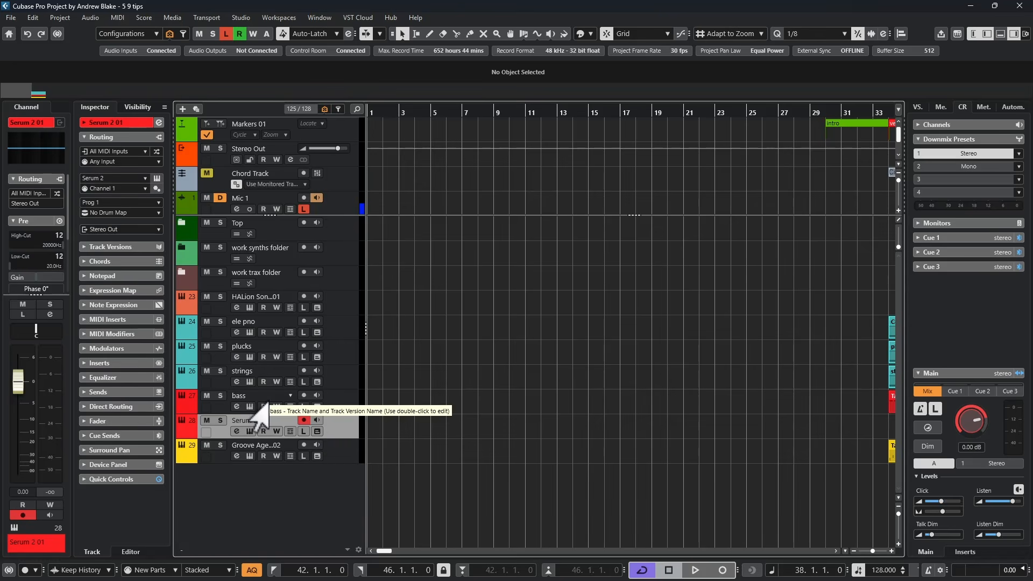
Move the Serum 2 01 track up between the ele pno and plucks tracks.
{"action": "left_click_drag", "start_coordinate": [338, 434], "coordinate": [345, 341]}
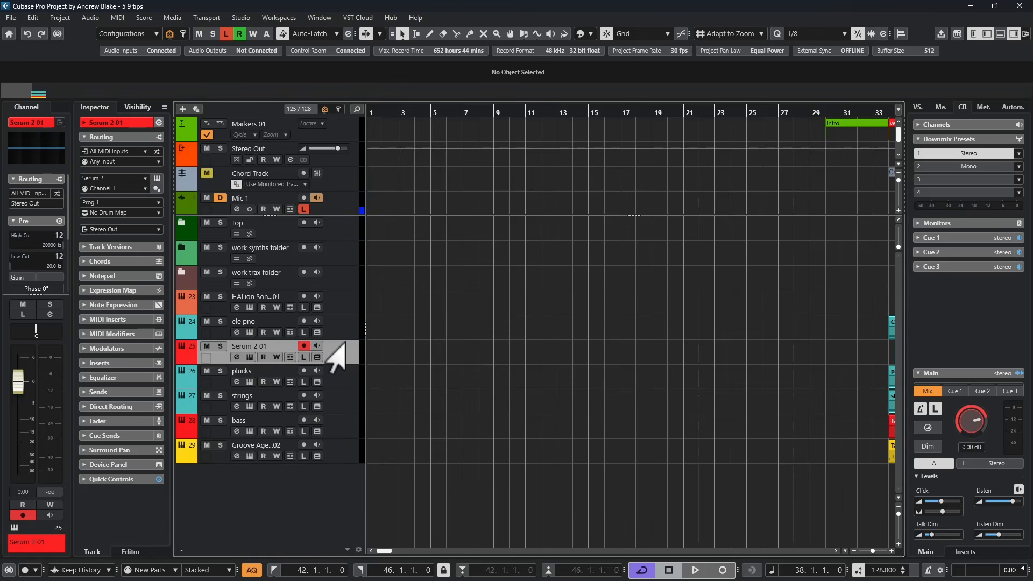
{"action": "scroll", "coordinate": [242, 379], "scroll_direction": "down", "scroll_amount": 10}
{"action": "scroll", "coordinate": [242, 382], "scroll_direction": "up", "scroll_amount": 10}
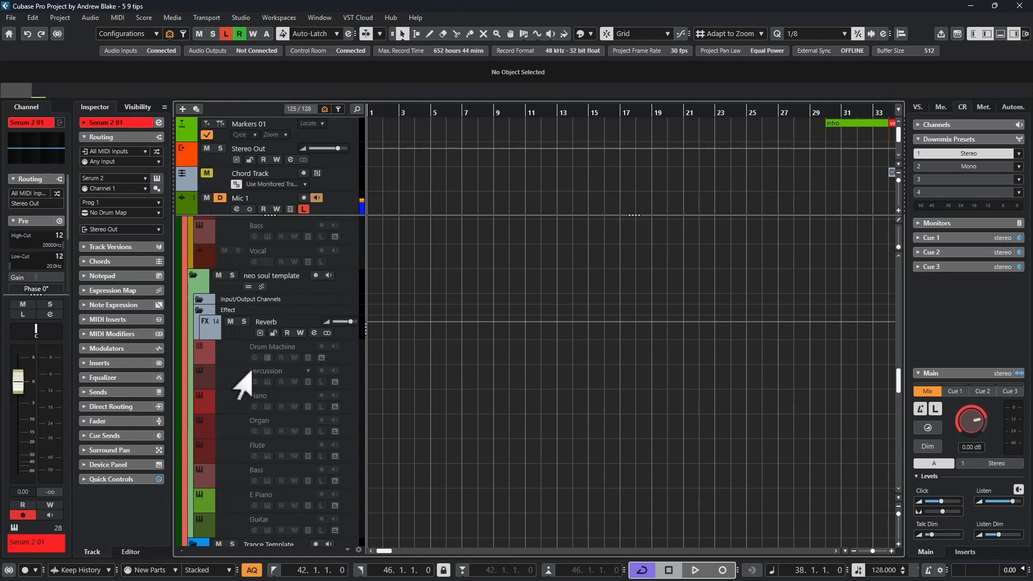
Move the Serum 2 01 track up into the Top folder, above the templates folder.
{"action": "scroll", "coordinate": [242, 382], "scroll_direction": "down", "scroll_amount": 2}
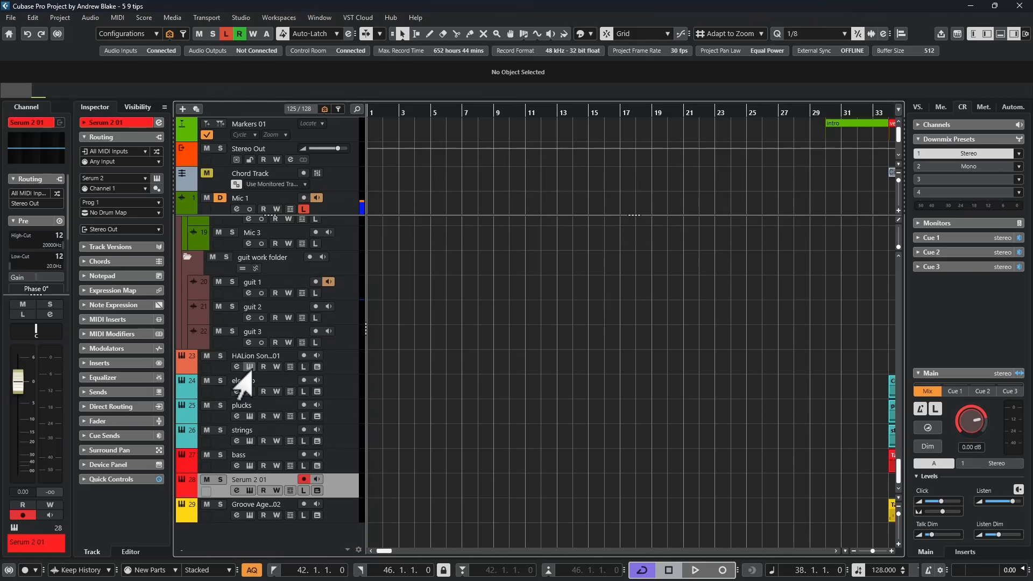
{"action": "left_click_drag", "start_coordinate": [325, 484], "coordinate": [334, 240]}
{"action": "left_click", "coordinate": [345, 301]}
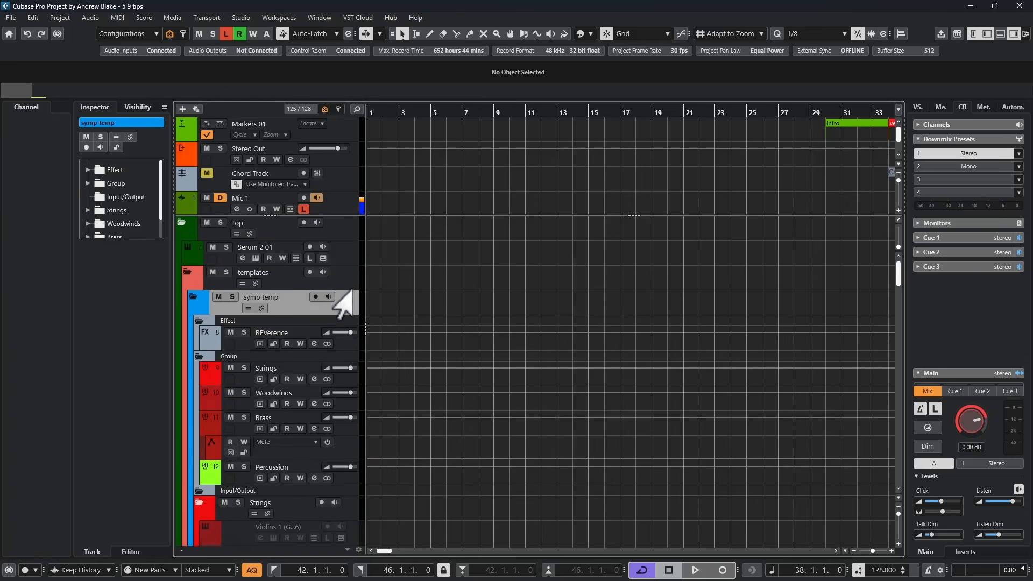
Show only the Top folder and Serum 2 01 tracks, and move Serum 2 01 out of the folder to directly below it.
{"action": "left_click", "coordinate": [344, 258]}
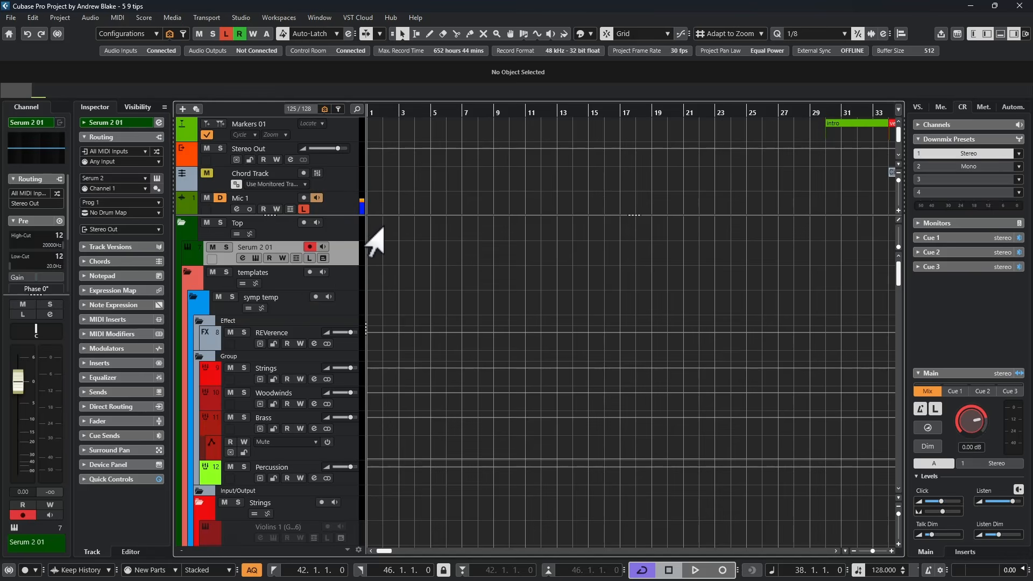
{"action": "left_click", "coordinate": [328, 231]}
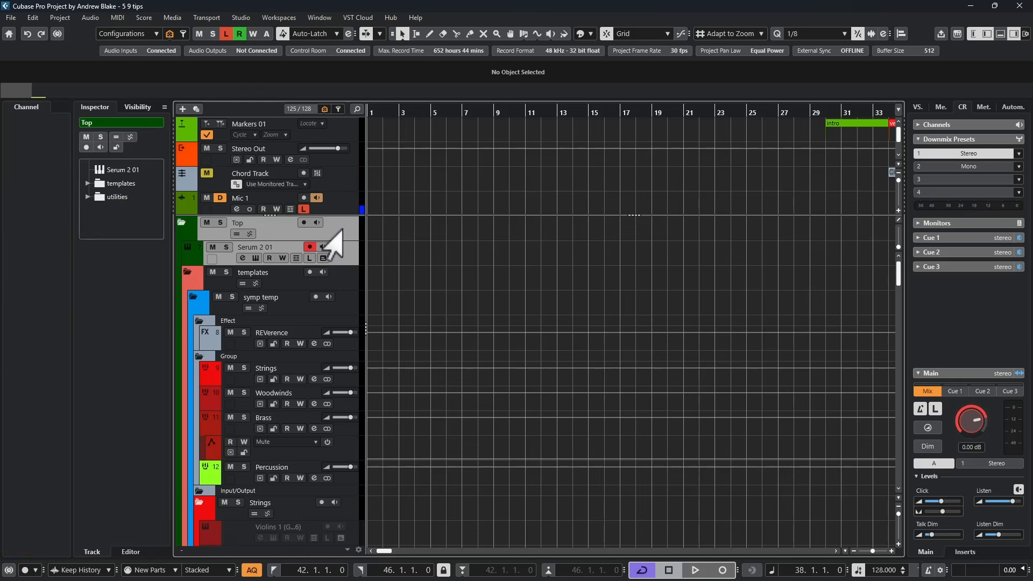
{"action": "left_click", "coordinate": [324, 109]}
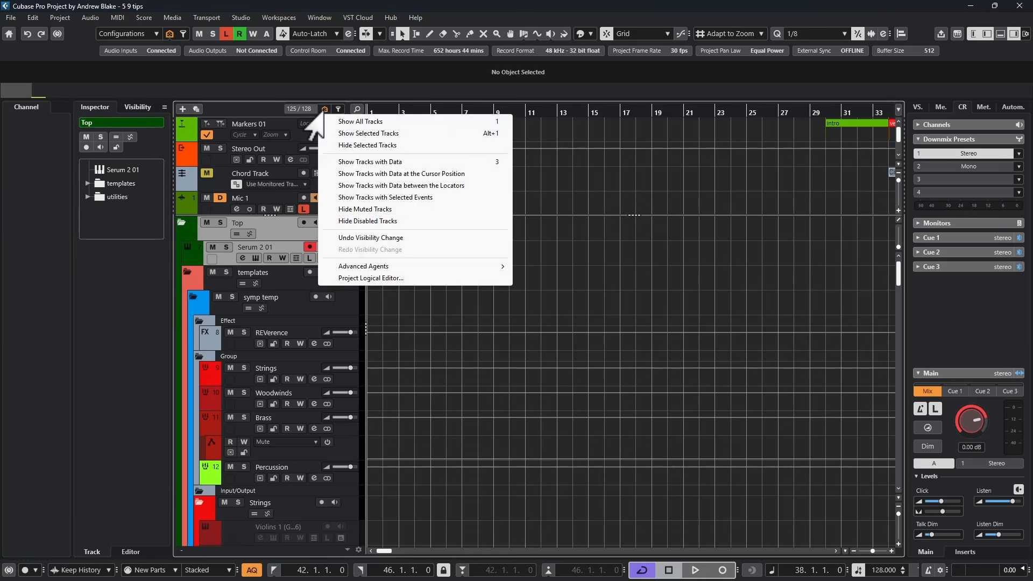
{"action": "left_click", "coordinate": [371, 134]}
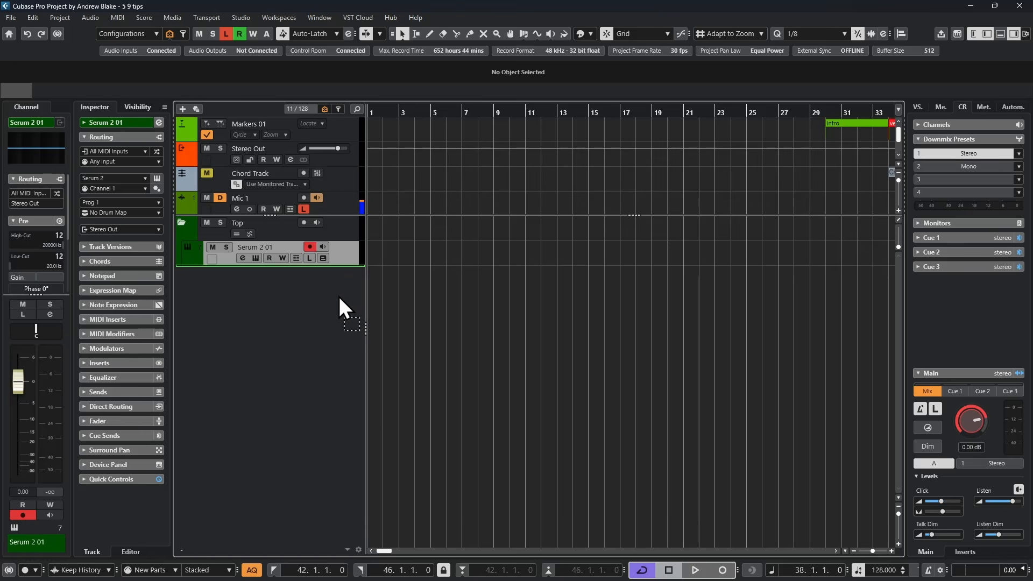
{"action": "mouse_move", "coordinate": [346, 237]}
{"action": "left_mouse_down"}
{"action": "mouse_move", "coordinate": [340, 250]}
{"action": "mouse_move", "coordinate": [351, 222]}
{"action": "mouse_move", "coordinate": [342, 267]}
{"action": "mouse_move", "coordinate": [350, 257]}
{"action": "left_mouse_up"}
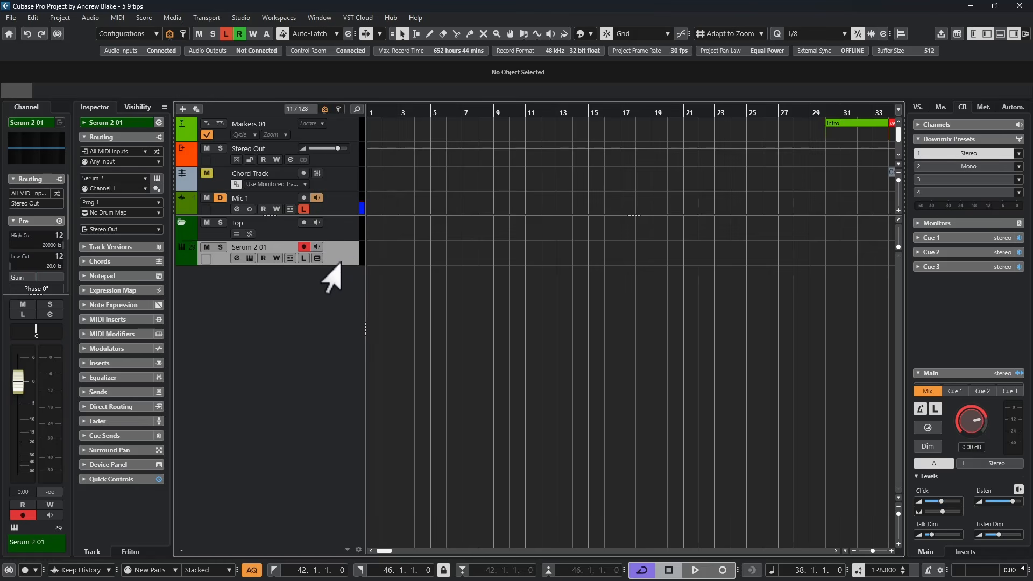
Set the locators to bars 11–19 and create two Serum 2 01 parts there, placing each on its own new track below.
{"action": "left_click_drag", "start_coordinate": [526, 110], "coordinate": [651, 111]}
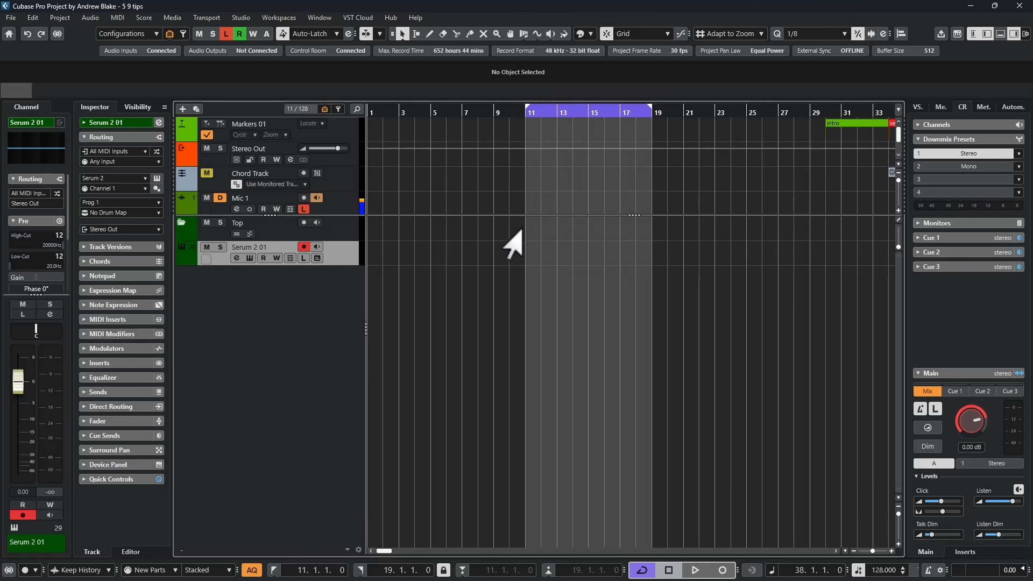
{"action": "double_click", "coordinate": [562, 250]}
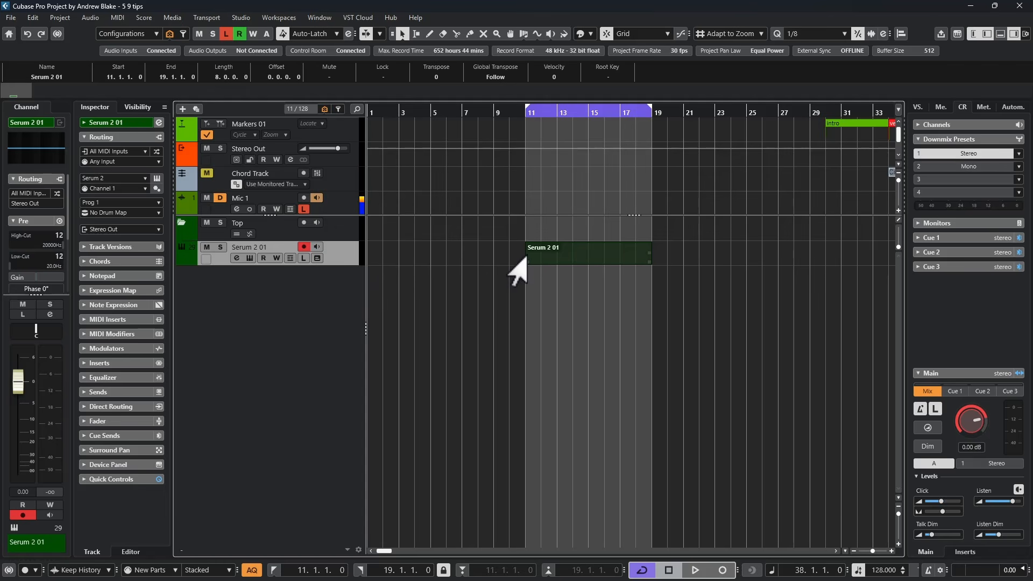
{"action": "left_click_drag", "start_coordinate": [524, 258], "coordinate": [570, 280]}
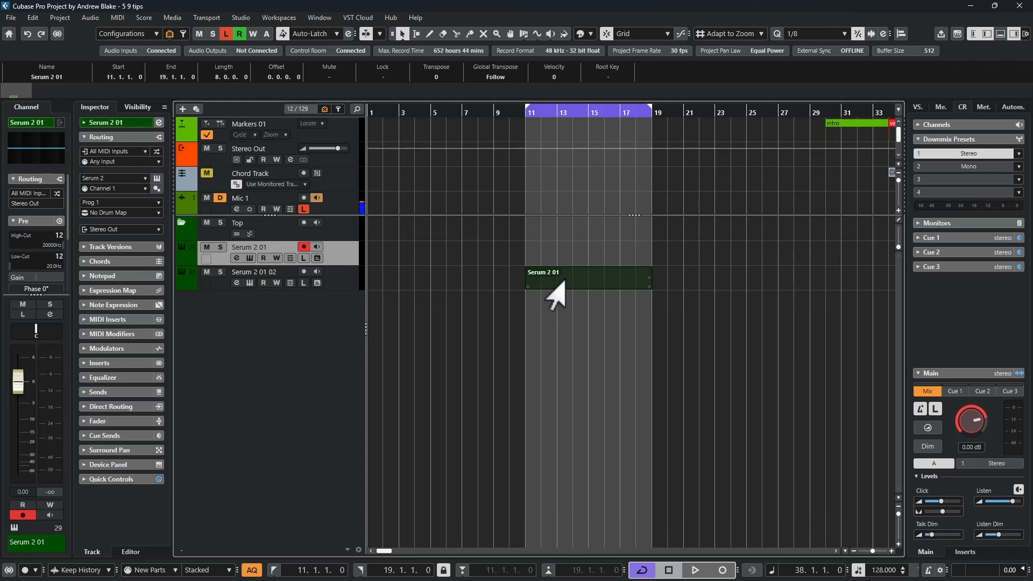
{"action": "double_click", "coordinate": [564, 253]}
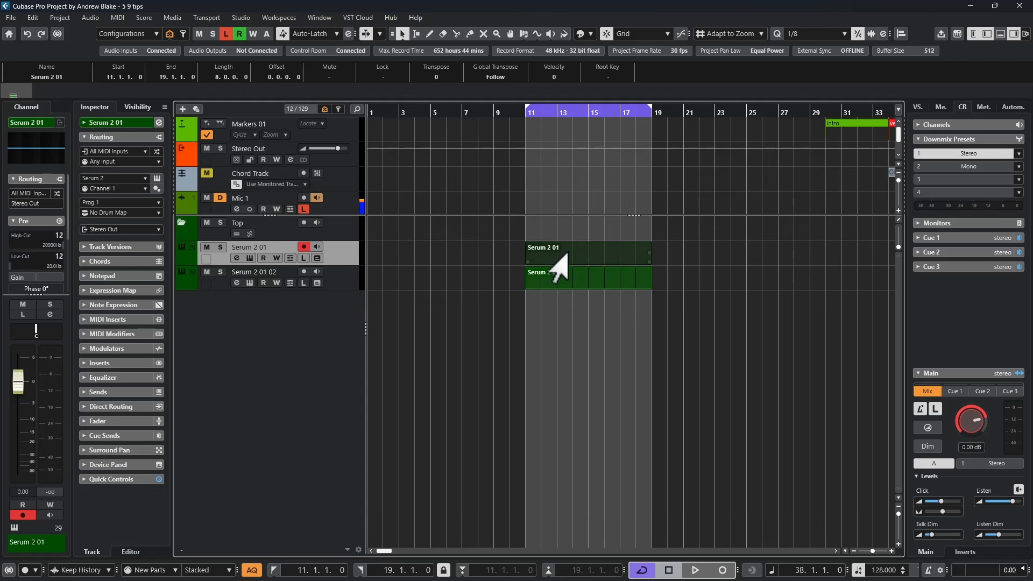
{"action": "left_click_drag", "start_coordinate": [565, 253], "coordinate": [567, 308]}
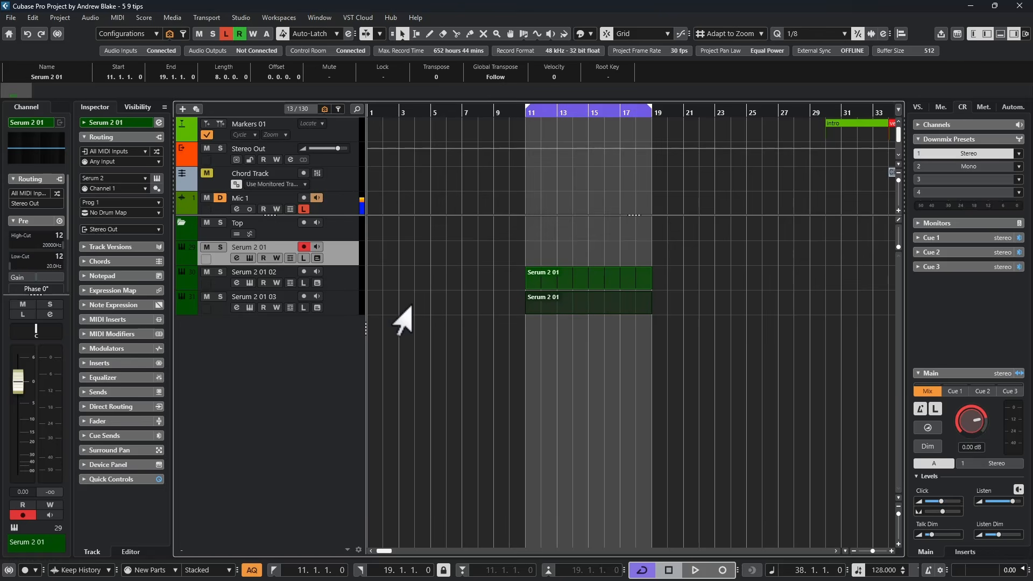
{"action": "left_click", "coordinate": [342, 307], "text": "shift"}
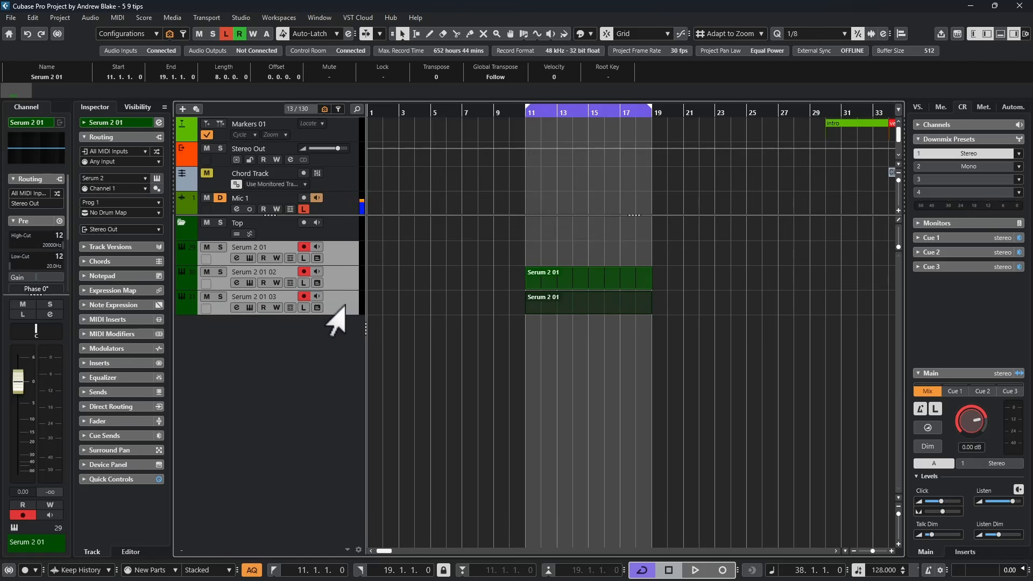
{"action": "right_click", "coordinate": [334, 322]}
{"action": "left_click", "coordinate": [608, 425]}
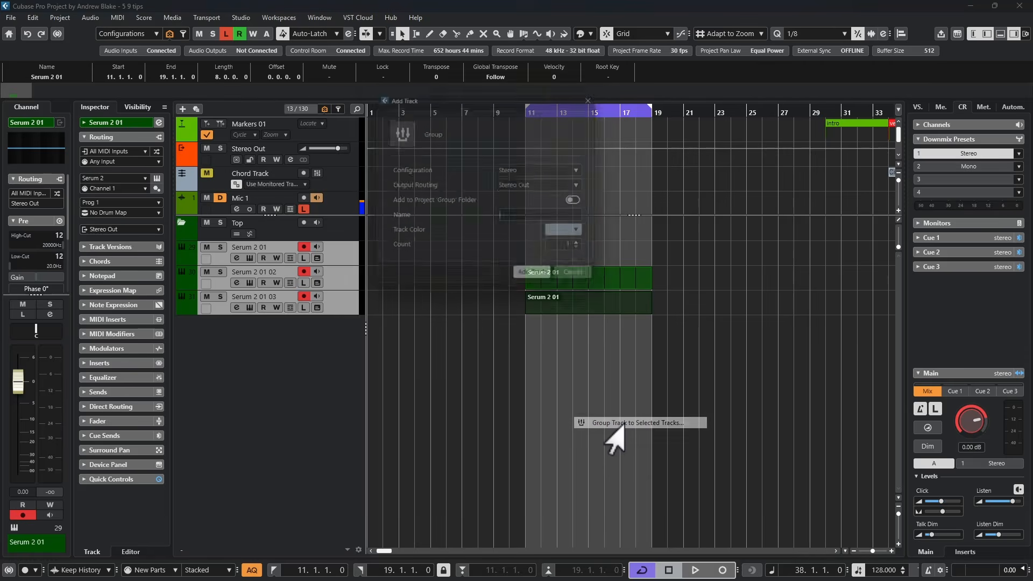
{"action": "left_click", "coordinate": [582, 202]}
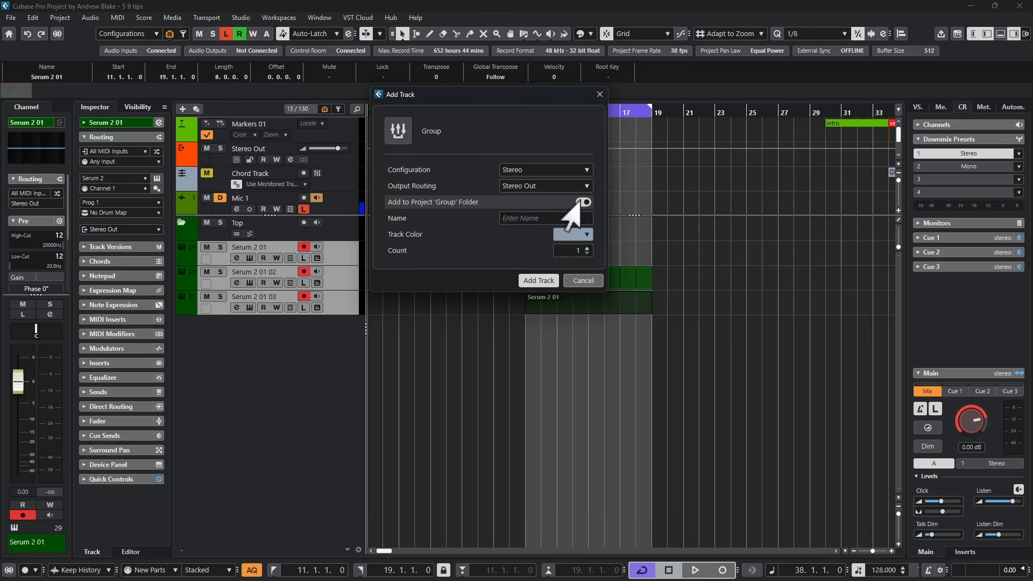
{"action": "key", "text": "Escape"}
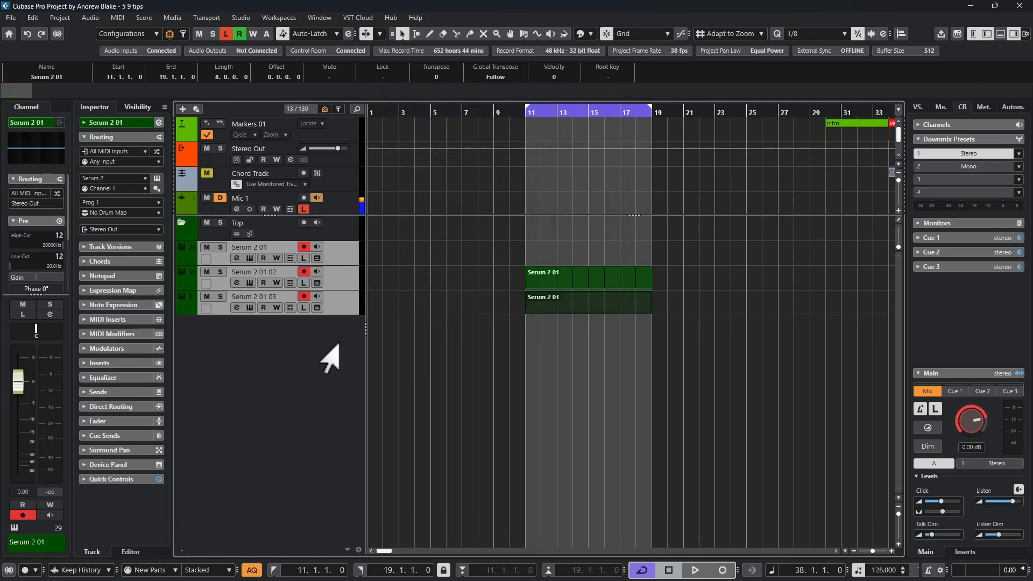
Show all tracks again and move the three Serum 2 tracks up directly above the ele pno track.
{"action": "key", "text": "alt+1"}
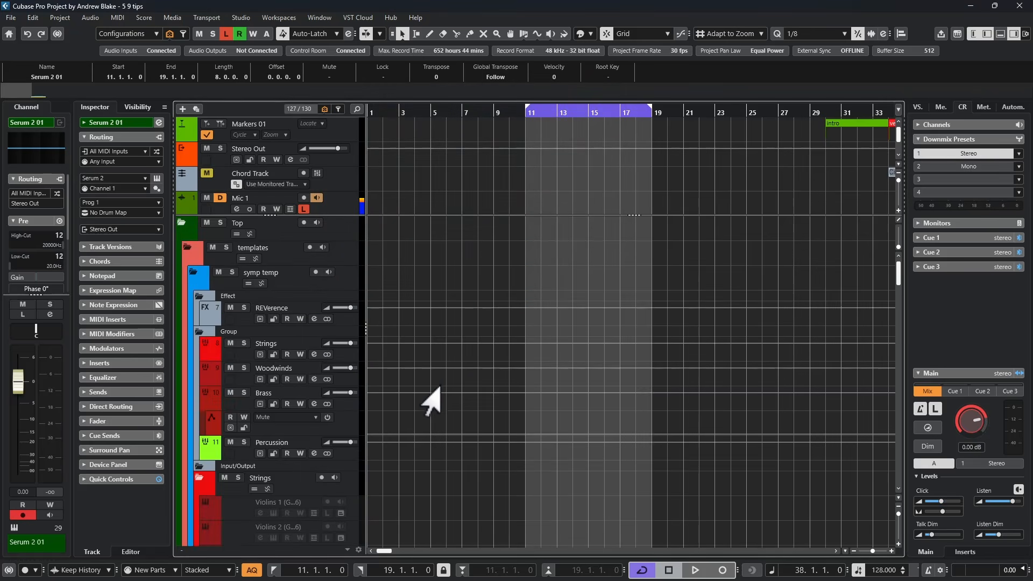
{"action": "scroll", "coordinate": [274, 388], "scroll_direction": "down", "scroll_amount": 10}
{"action": "scroll", "coordinate": [266, 404], "scroll_direction": "down", "scroll_amount": 8}
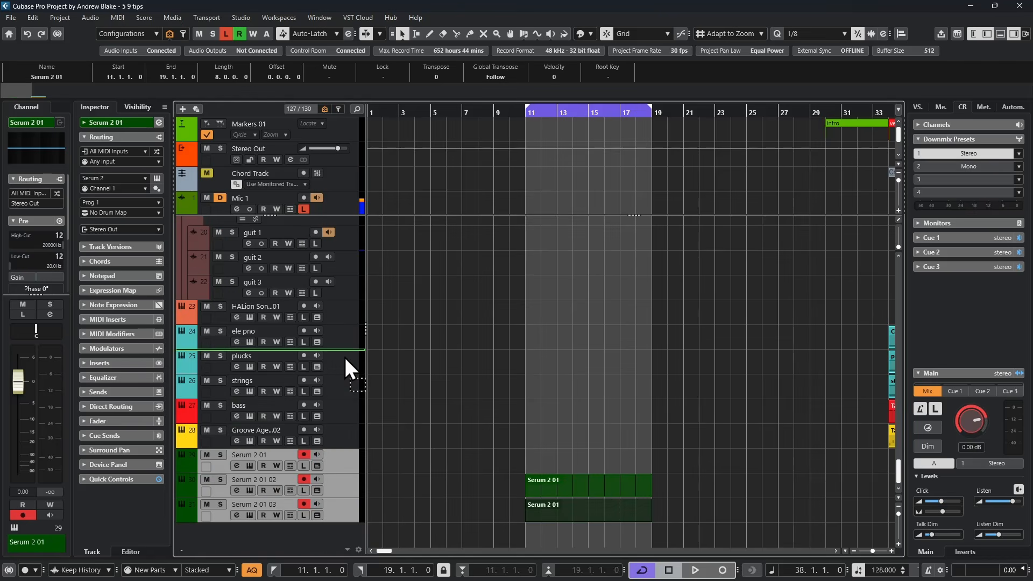
{"action": "scroll", "coordinate": [346, 341], "scroll_direction": "down", "scroll_amount": 3}
{"action": "left_click_drag", "start_coordinate": [572, 372], "coordinate": [597, 360]}
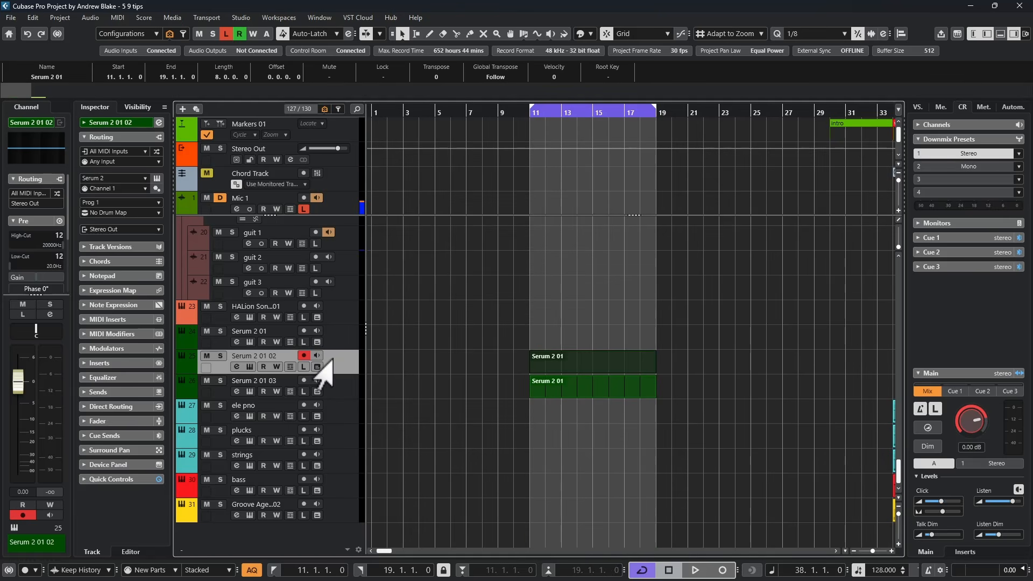
Select the three Serum 2 tracks and show only these selected tracks.
{"action": "left_click", "coordinate": [351, 384]}
{"action": "left_click", "coordinate": [353, 339], "text": "shift"}
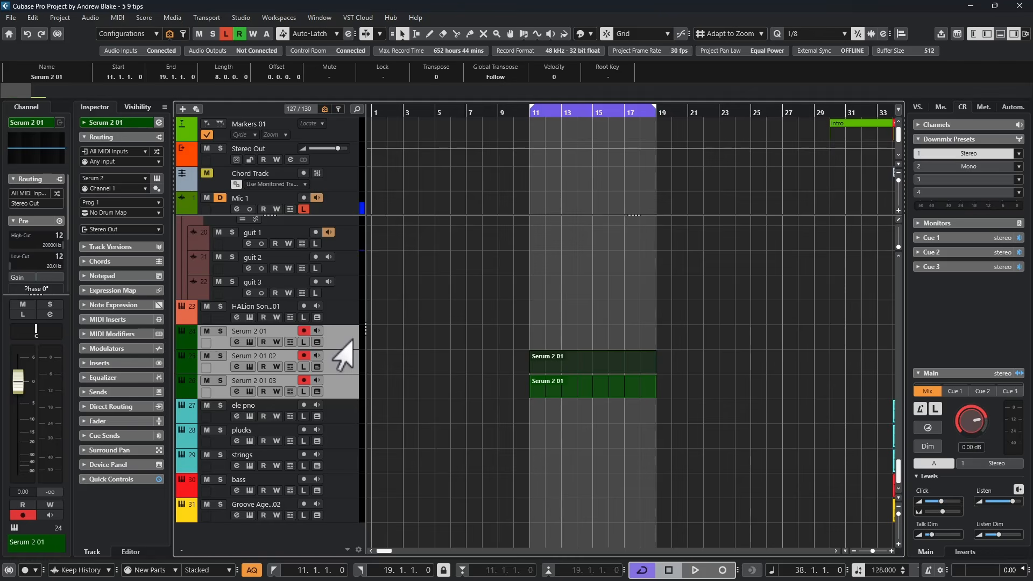
{"action": "key", "text": "ctrl+alt+s"}
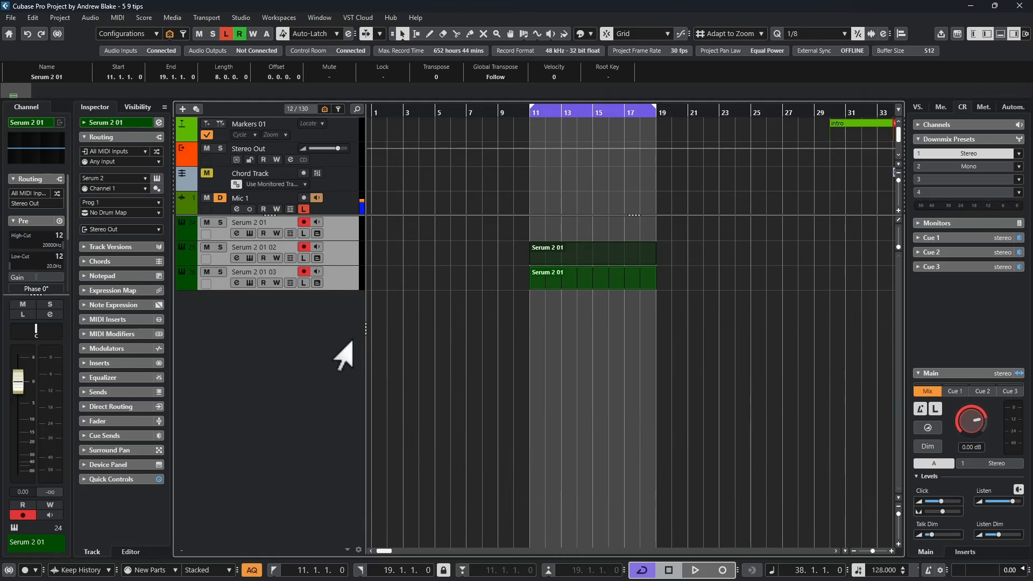
Deselect the parts and select only the Serum 2 01 03 track.
{"action": "left_click", "coordinate": [490, 252]}
{"action": "key", "text": "Down"}
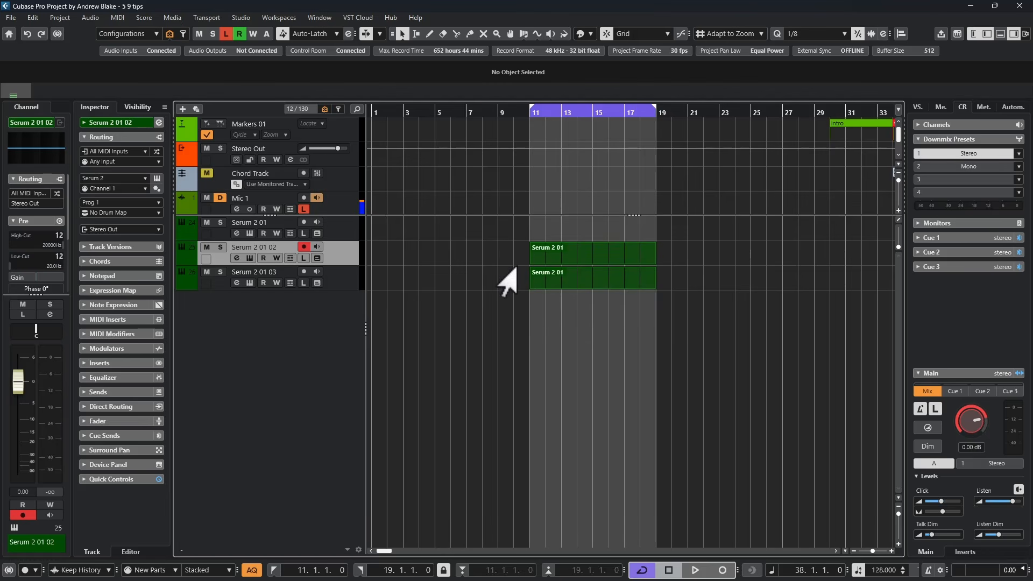
{"action": "left_click", "coordinate": [339, 285]}
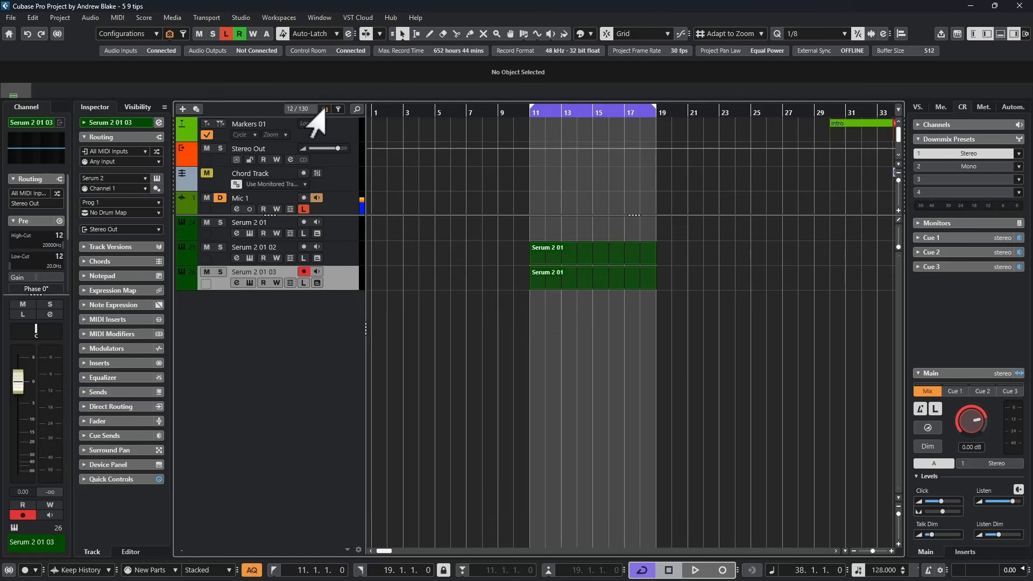
Search the key commands for "agent" and examine the track visibility commands and their assigned shortcuts.
{"action": "left_click", "coordinate": [324, 109]}
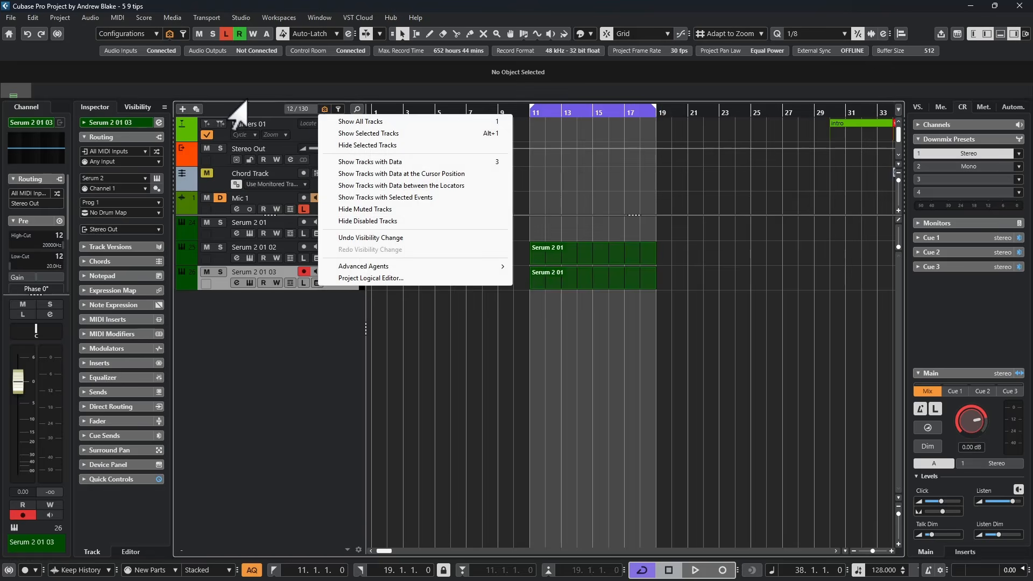
{"action": "left_click", "coordinate": [33, 17]}
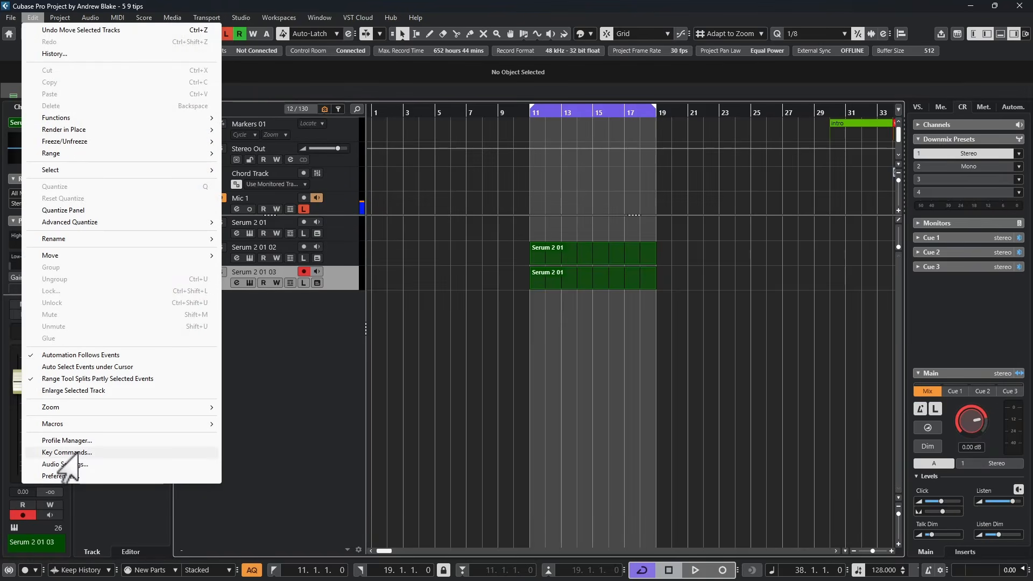
{"action": "left_click", "coordinate": [69, 453]}
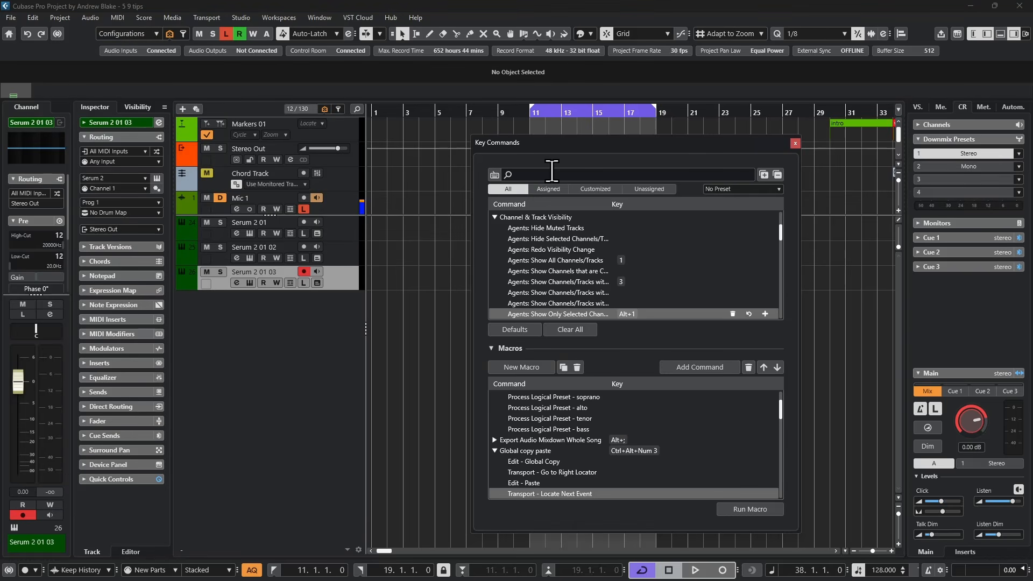
{"action": "left_click", "coordinate": [552, 174]}
{"action": "type", "text": "agent"}
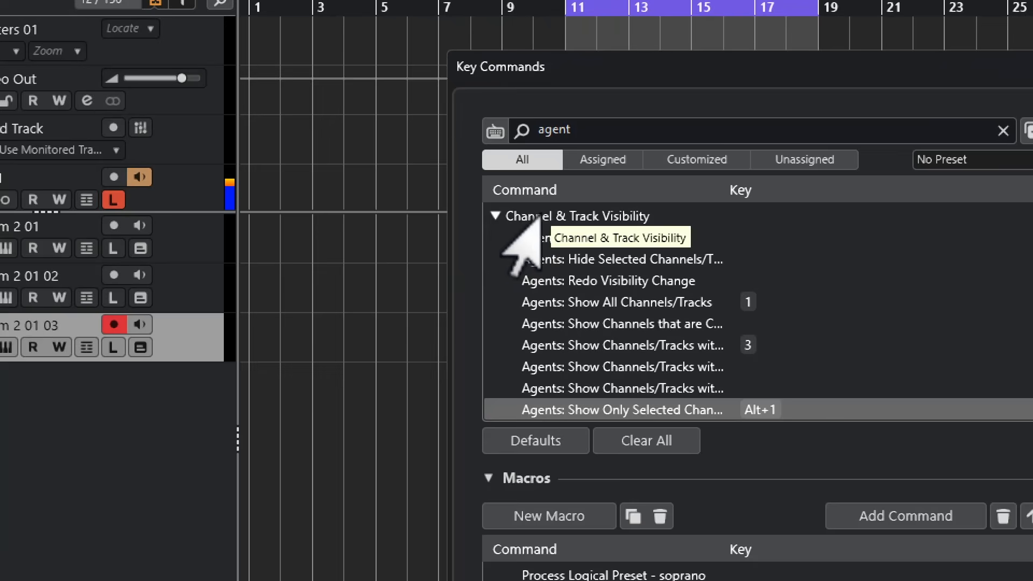
{"action": "scroll", "coordinate": [565, 300], "scroll_direction": "down", "scroll_amount": 4}
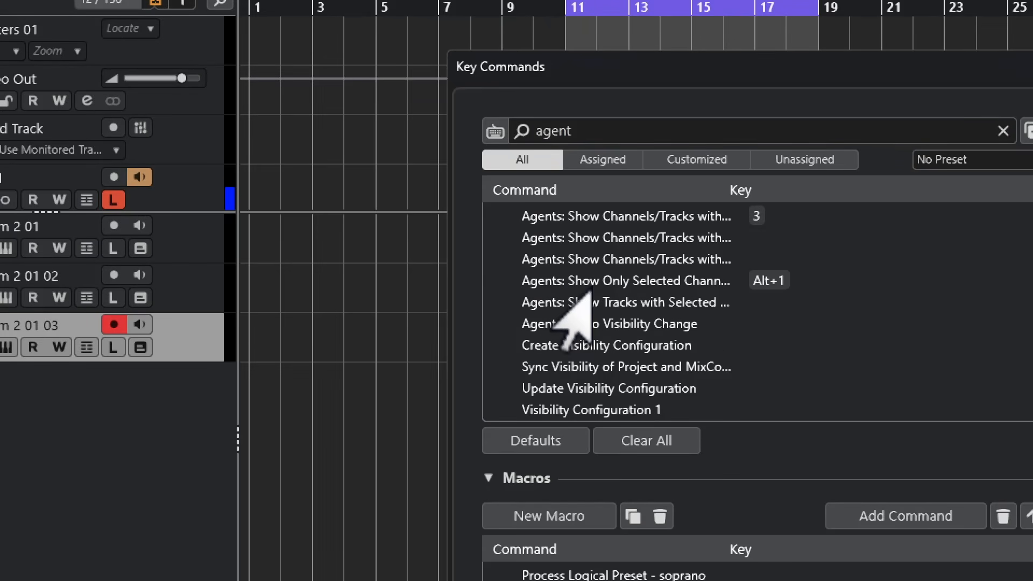
{"action": "scroll", "coordinate": [576, 301], "scroll_direction": "up", "scroll_amount": 3}
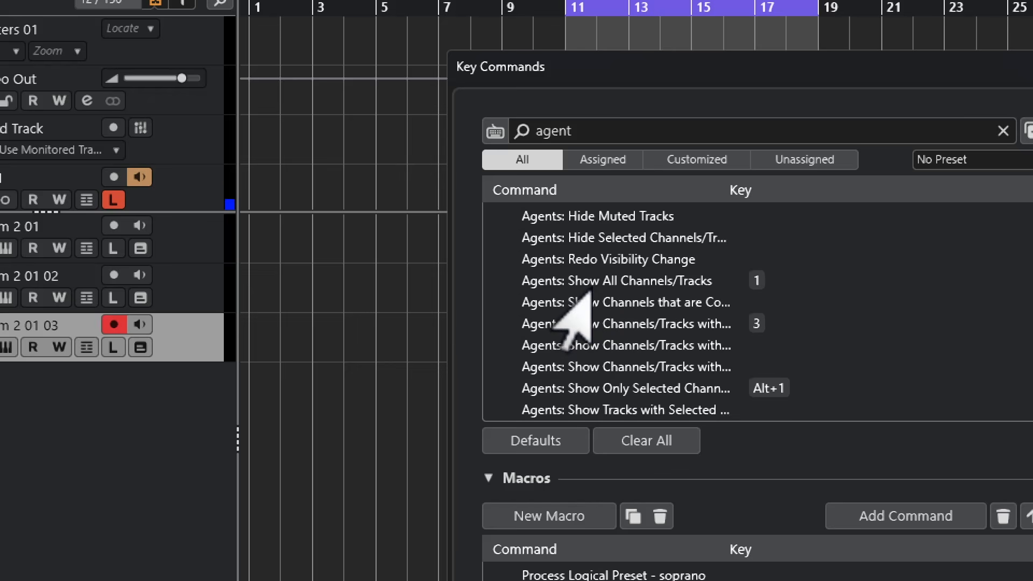
{"action": "scroll", "coordinate": [532, 329], "scroll_direction": "down", "scroll_amount": 4}
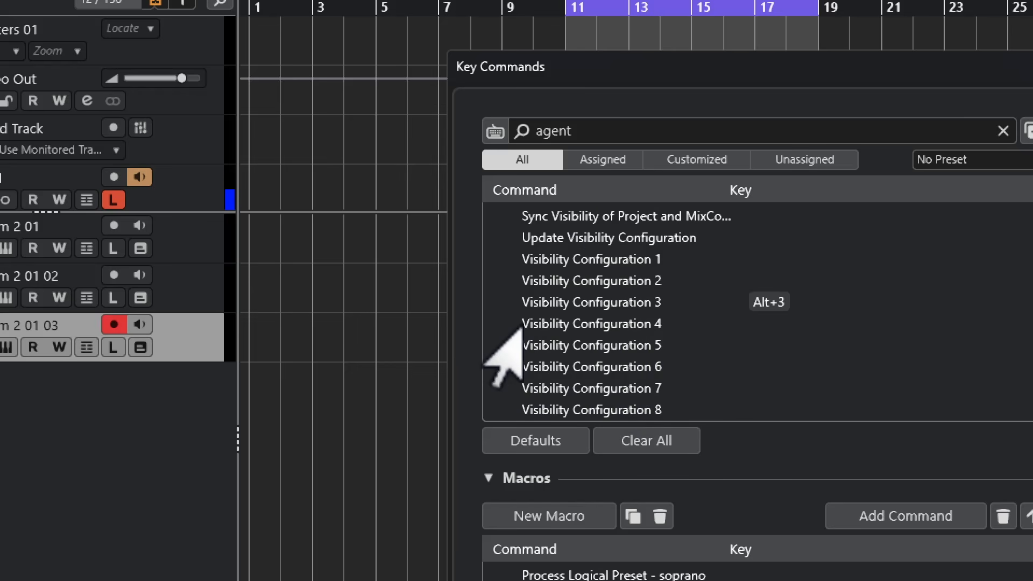
{"action": "scroll", "coordinate": [519, 323], "scroll_direction": "up", "scroll_amount": 5}
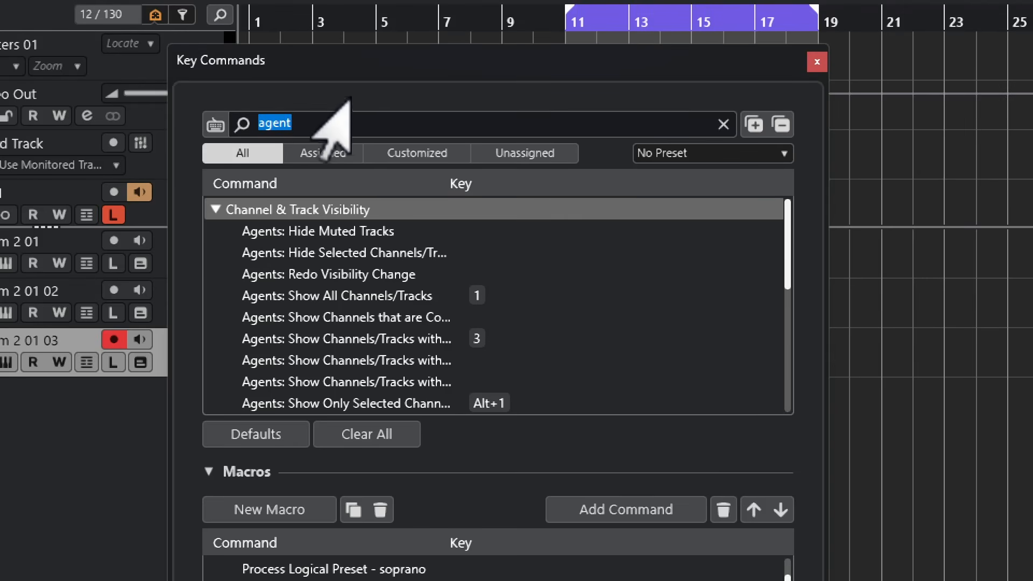
{"action": "left_click", "coordinate": [817, 61]}
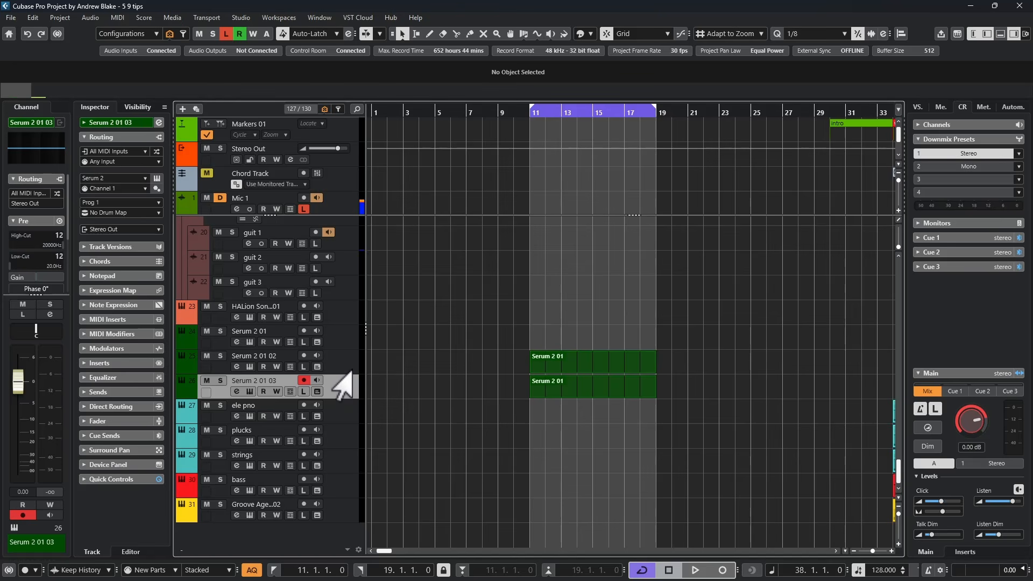
Review the track visibility agents and show only the selected Serum 2 01 03 track.
{"action": "left_click", "coordinate": [324, 108]}
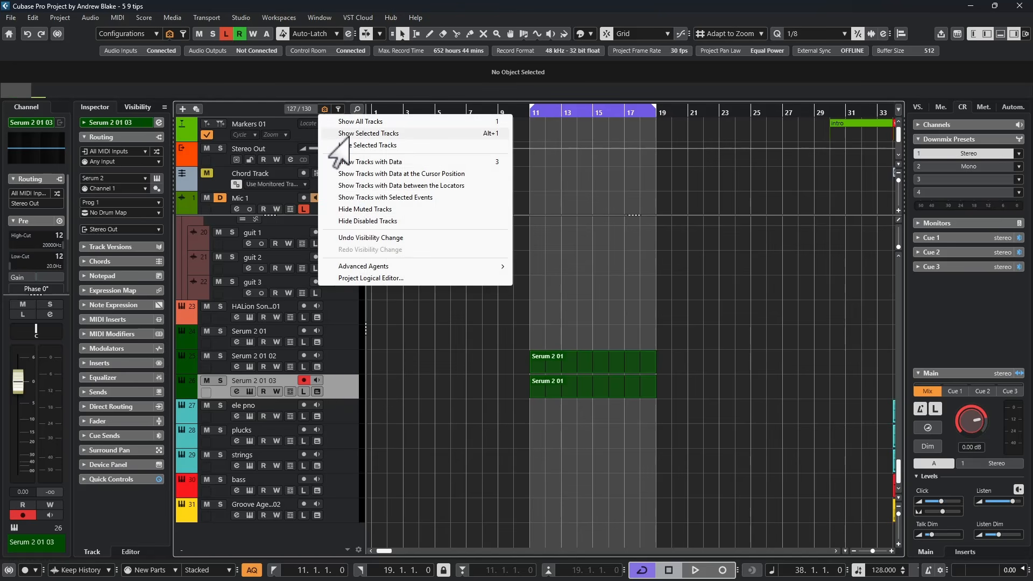
{"action": "left_click", "coordinate": [379, 418]}
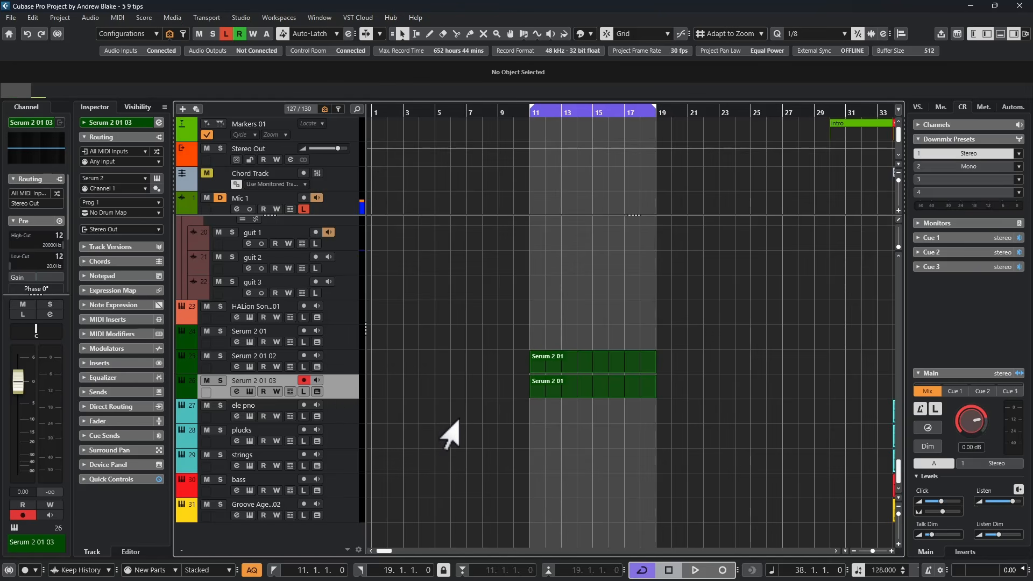
{"action": "key", "text": "ctrl+shift+h"}
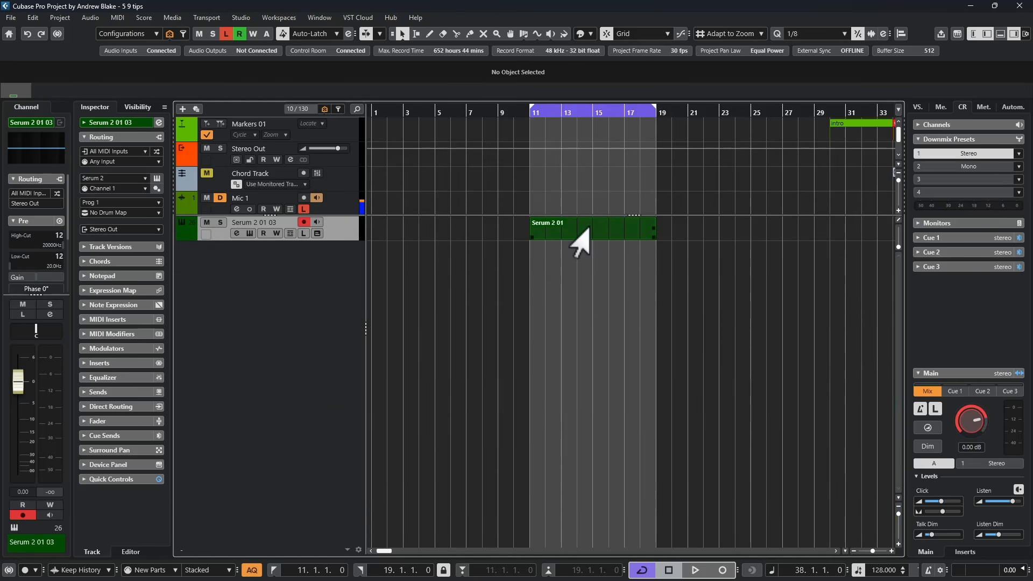
Select the part on the Serum 2 01 03 track and bring all the project's tracks back into view.
{"action": "mouse_move", "coordinate": [572, 228]}
{"action": "left_mouse_down"}
{"action": "mouse_move", "coordinate": [585, 284]}
{"action": "mouse_move", "coordinate": [574, 239]}
{"action": "left_mouse_up"}
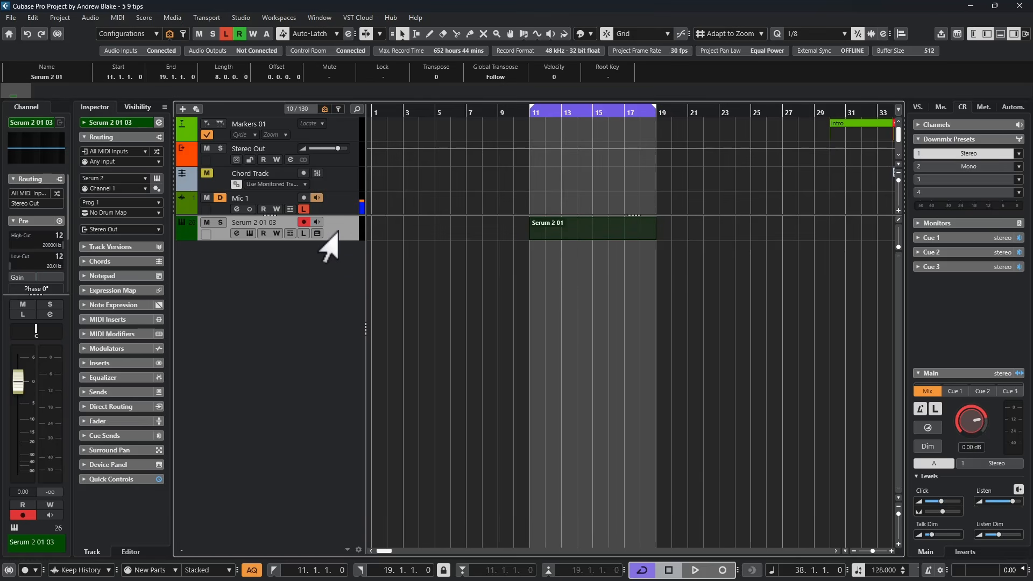
{"action": "key", "text": "shift+a"}
Show only the HALion Sonic 01 track and create a part on it spanning bars 11 to 19.
{"action": "scroll", "coordinate": [316, 391], "scroll_direction": "down", "scroll_amount": 20}
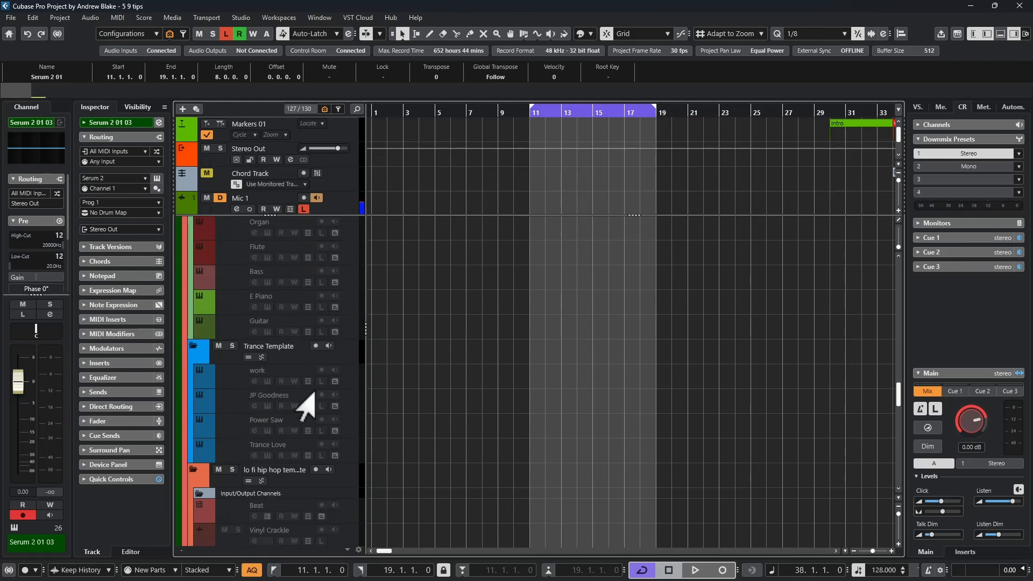
{"action": "scroll", "coordinate": [315, 391], "scroll_direction": "up", "scroll_amount": 2}
{"action": "scroll", "coordinate": [315, 391], "scroll_direction": "up", "scroll_amount": 1}
{"action": "scroll", "coordinate": [315, 391], "scroll_direction": "down", "scroll_amount": 15}
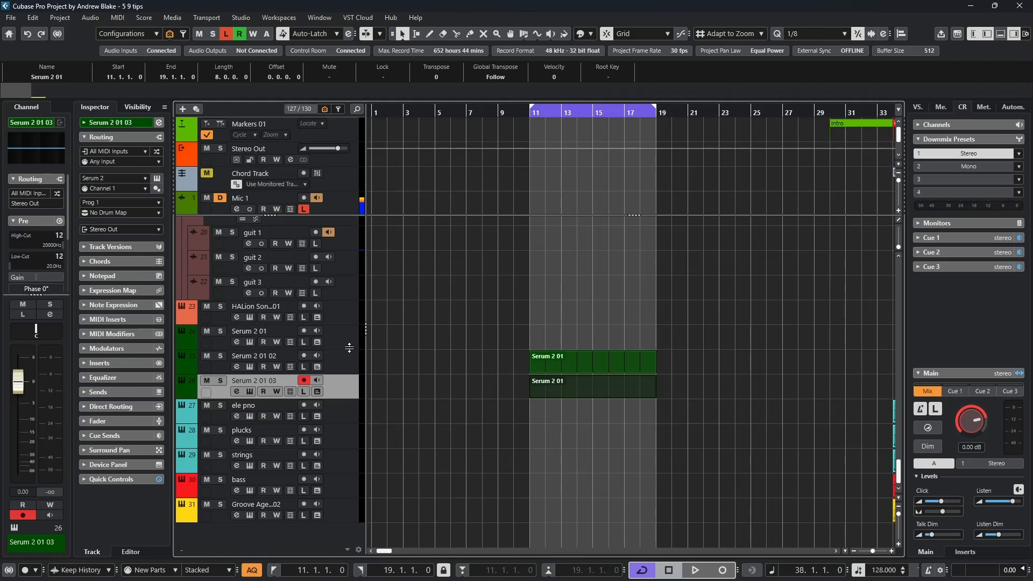
{"action": "left_click", "coordinate": [336, 317]}
{"action": "key", "text": "shift+a"}
{"action": "left_click", "coordinate": [537, 235]}
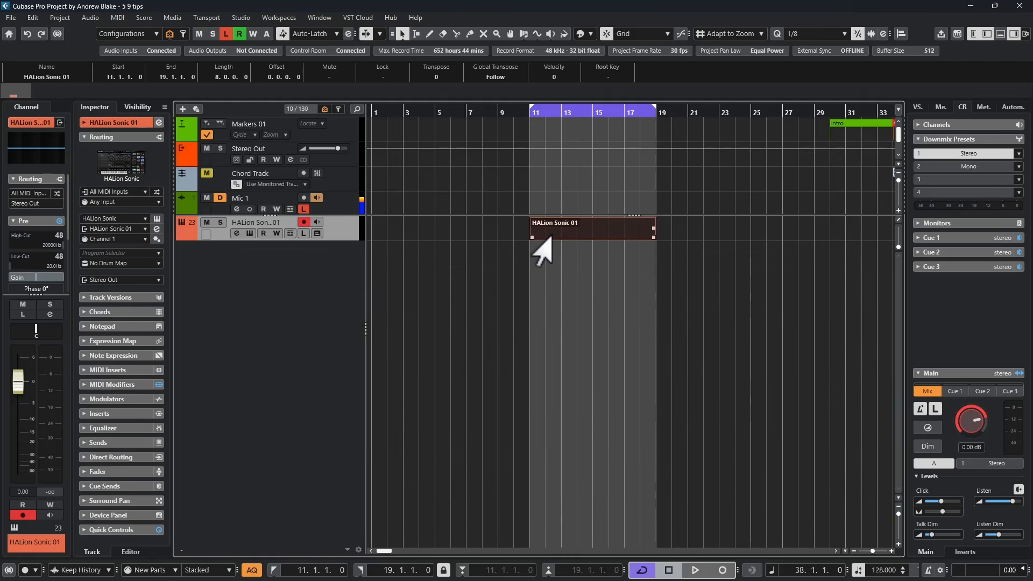
Review the available track visibility agents and deselect the HALion Sonic 01 part.
{"action": "left_click", "coordinate": [323, 110]}
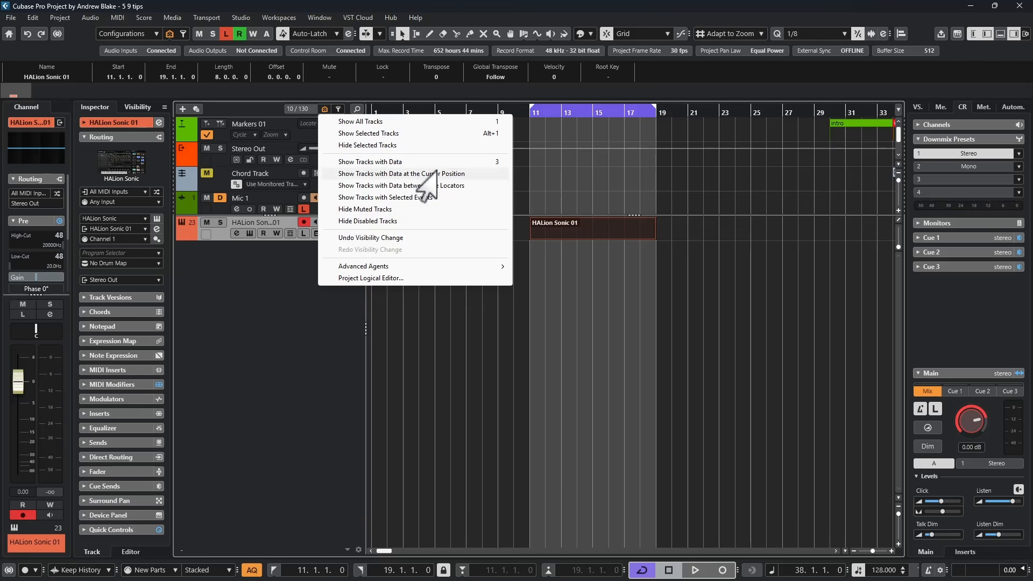
{"action": "left_click", "coordinate": [387, 247]}
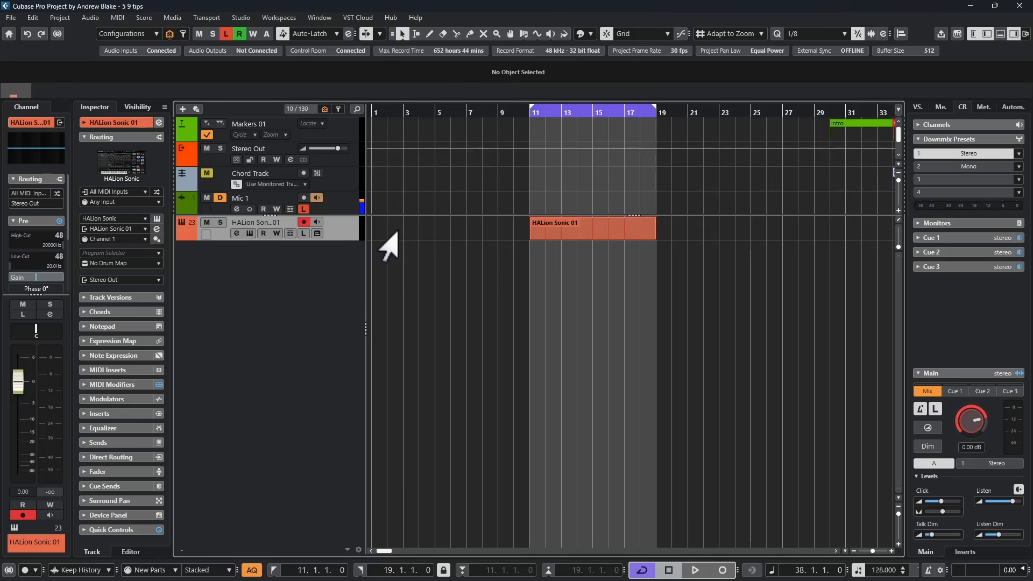